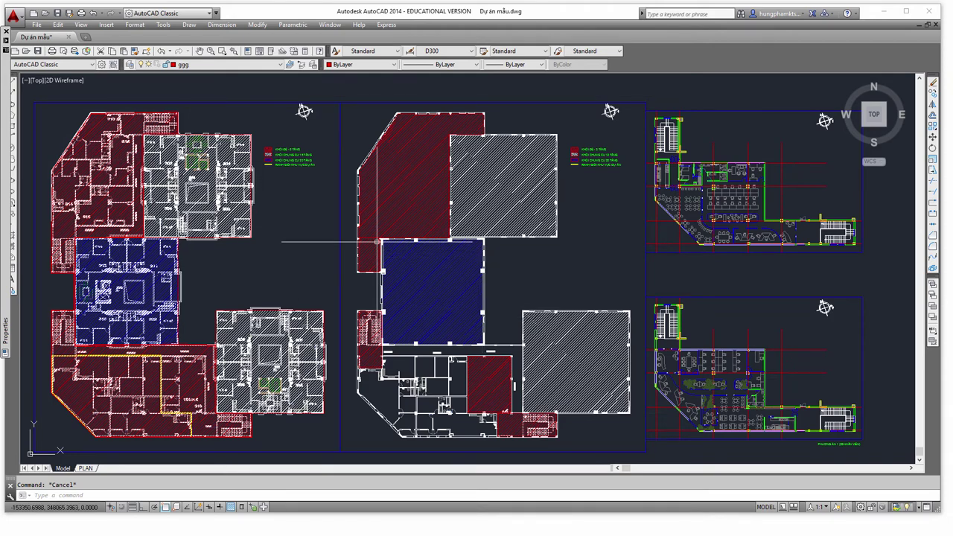
Pan and zoom around the hatched block plans to bring the lower-left red wing into view.
mouse_move(412, 269)
middle_mouse_down()
mouse_move(398, 240)
mouse_move(375, 259)
middle_mouse_up()
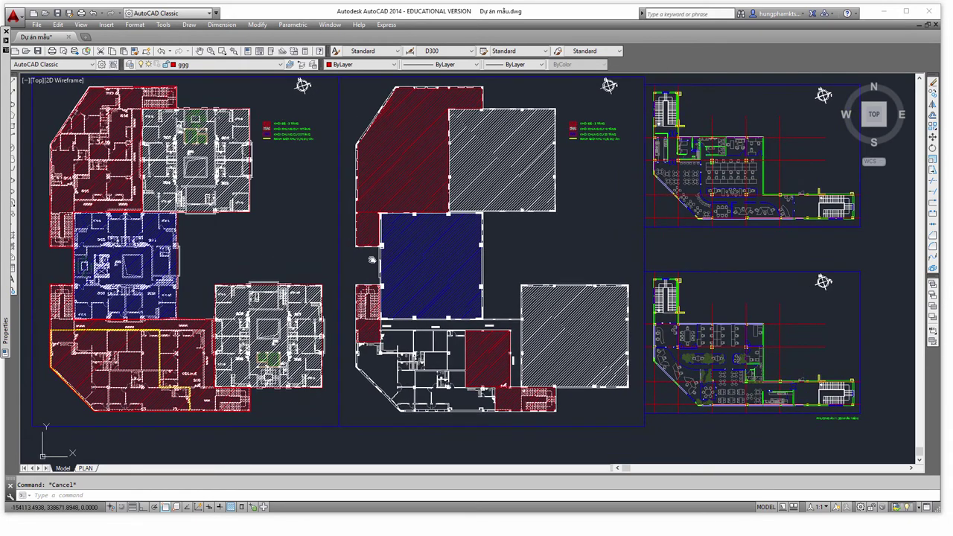
scroll(436, 257, "down", 2)
scroll(302, 243, "up", 1)
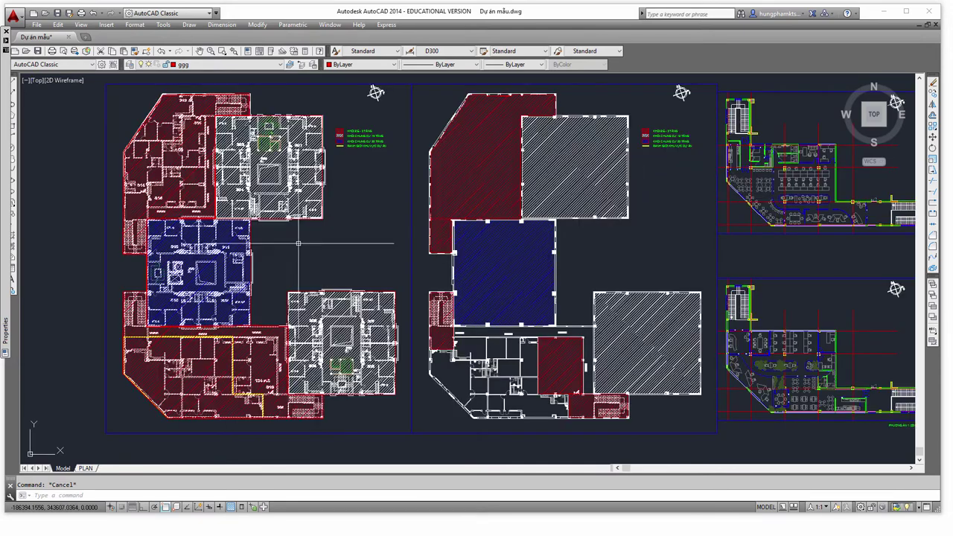
scroll(301, 244, "up", 1)
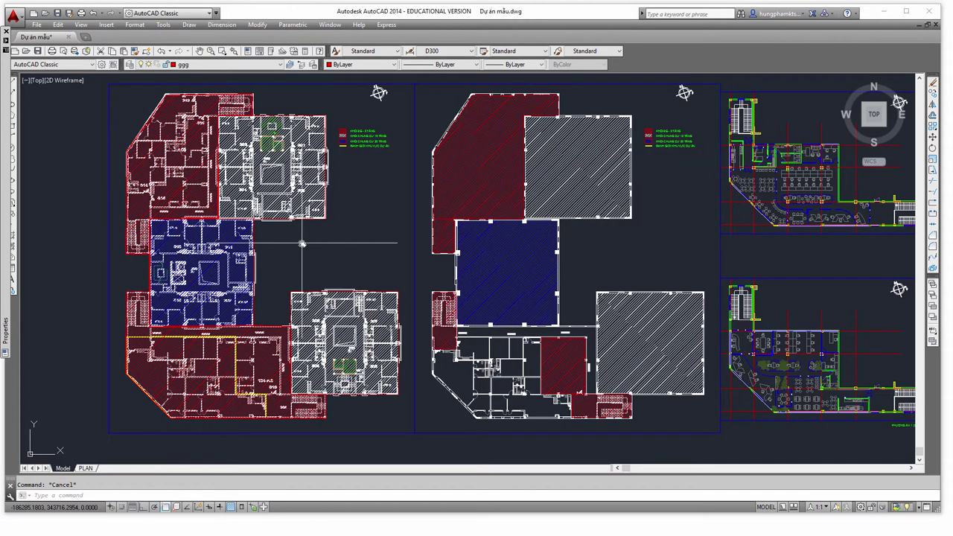
mouse_move(303, 251)
middle_mouse_down()
mouse_move(324, 260)
mouse_move(328, 244)
middle_mouse_up()
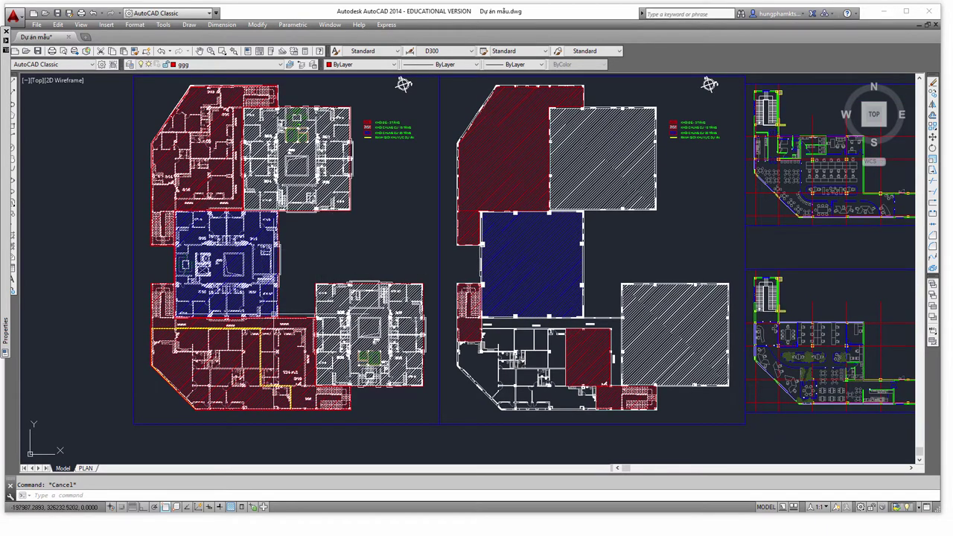
middle_click_drag(306, 315, 317, 310)
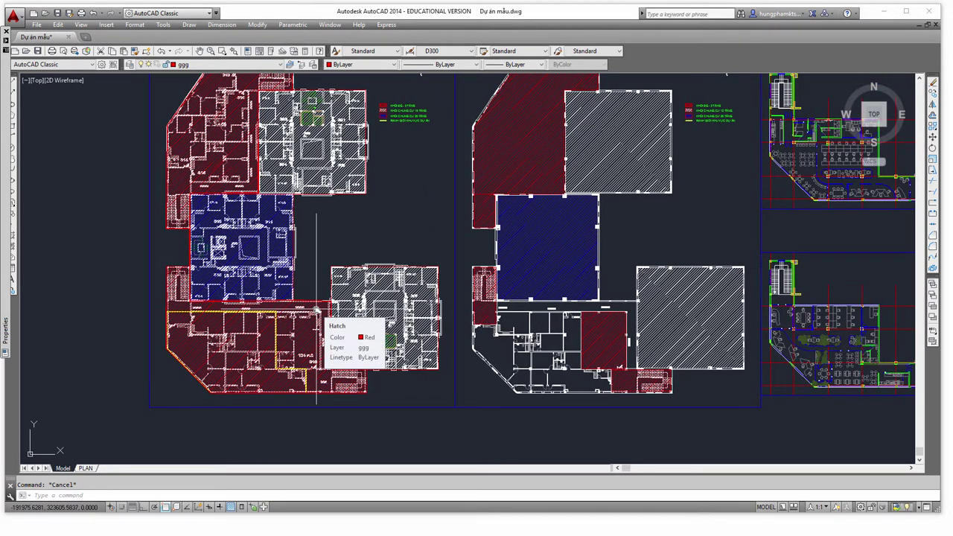
middle_click_drag(317, 309, 334, 294)
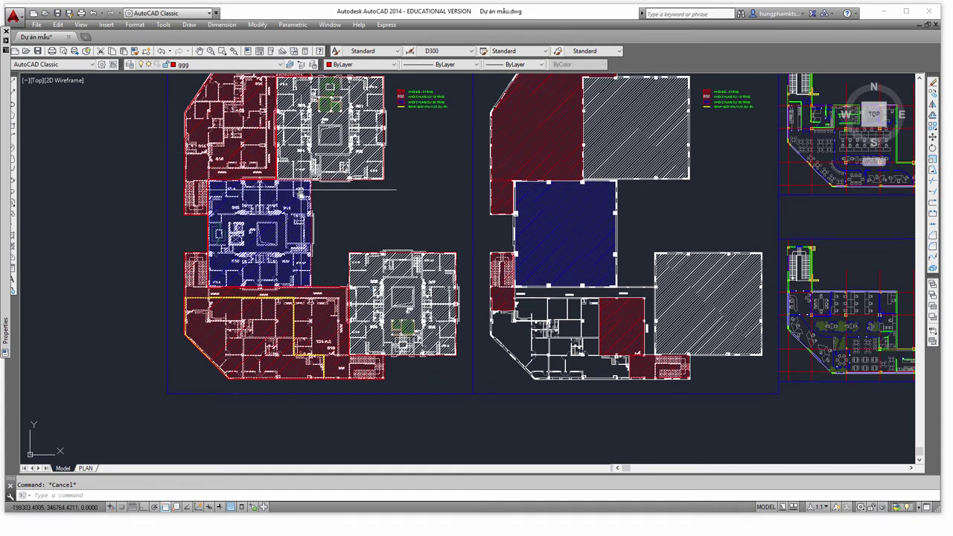
middle_click_drag(232, 152, 228, 166)
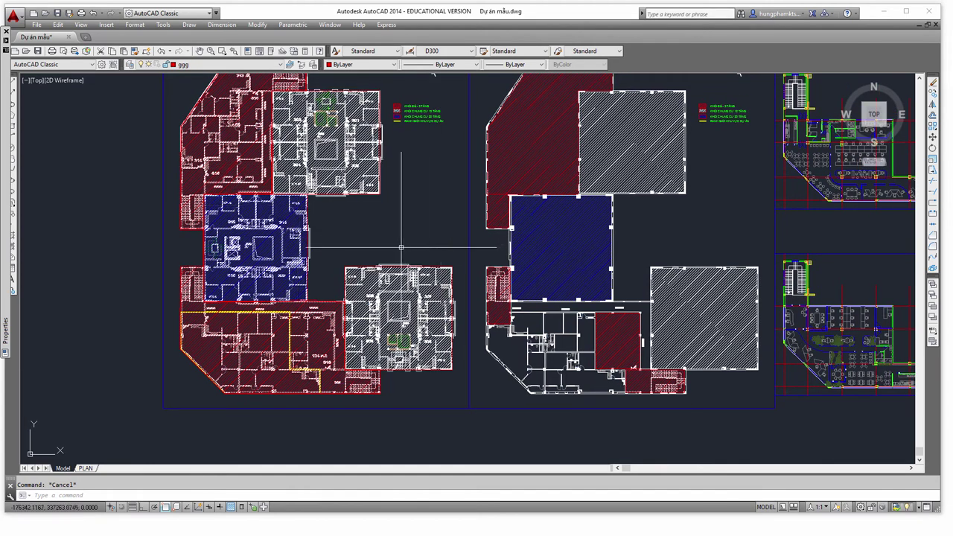
middle_click_drag(354, 266, 315, 290)
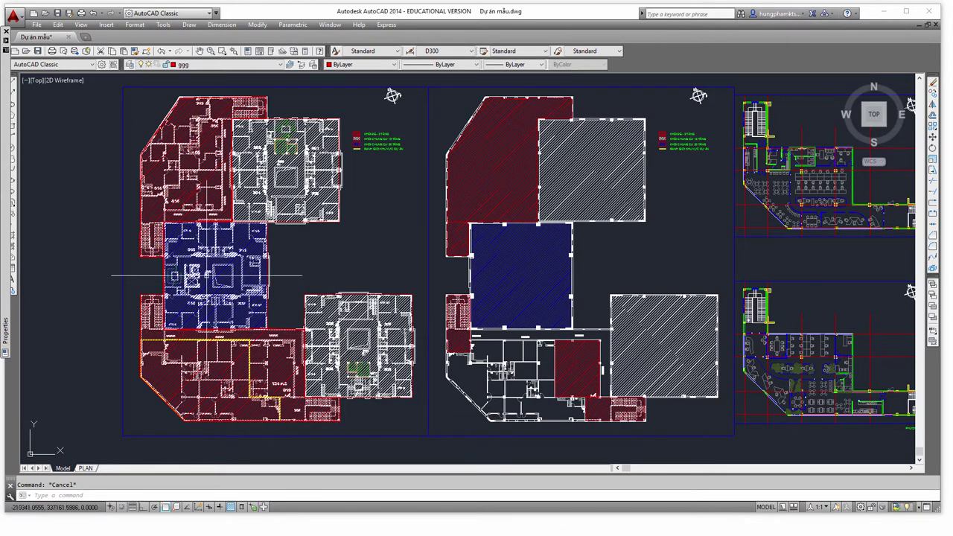
middle_click_drag(337, 287, 343, 216)
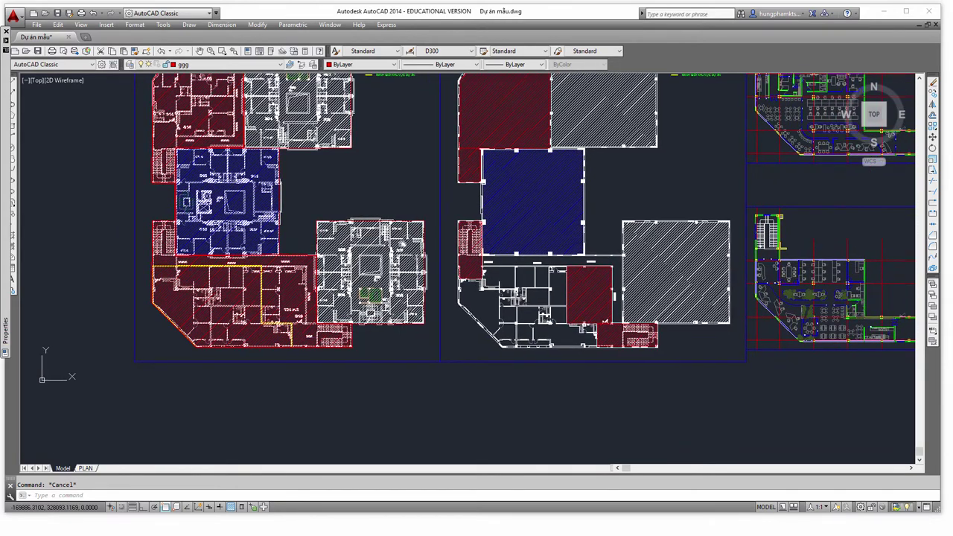
scroll(151, 254, "up", 4)
scroll(263, 269, "up", 1)
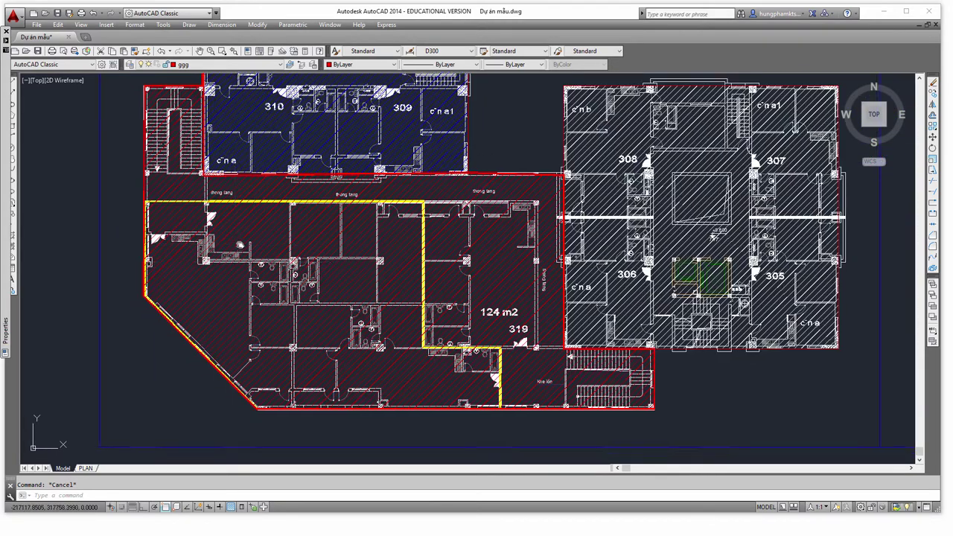
scroll(263, 268, "up", 1)
scroll(268, 253, "up", 1)
scroll(283, 237, "down", 2)
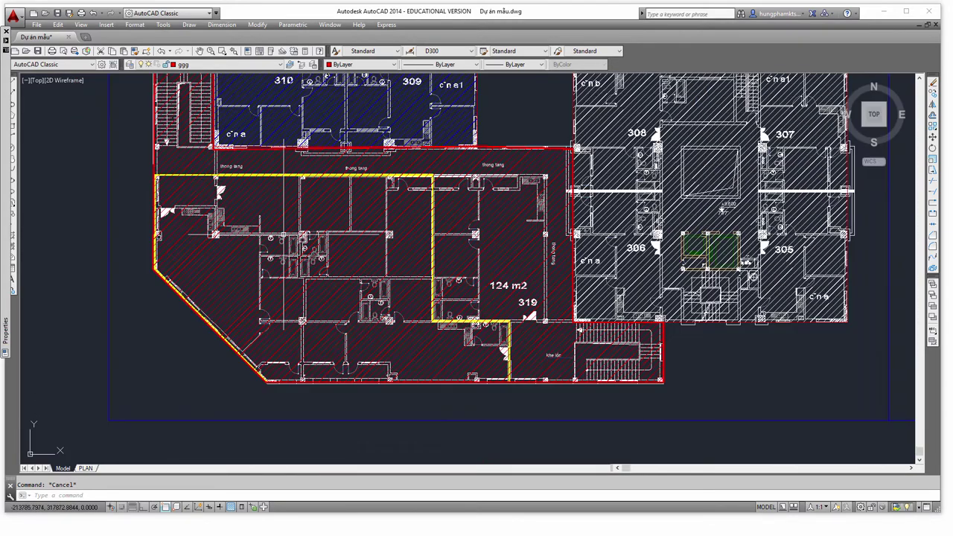
scroll(286, 242, "up", 2)
scroll(284, 254, "up", 1)
scroll(260, 216, "down", 1)
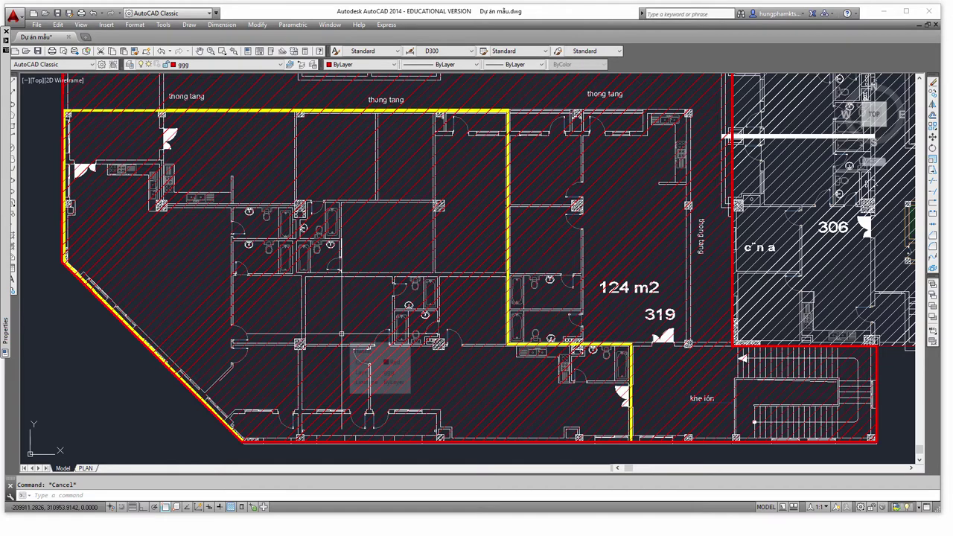
scroll(345, 332, "down", 4)
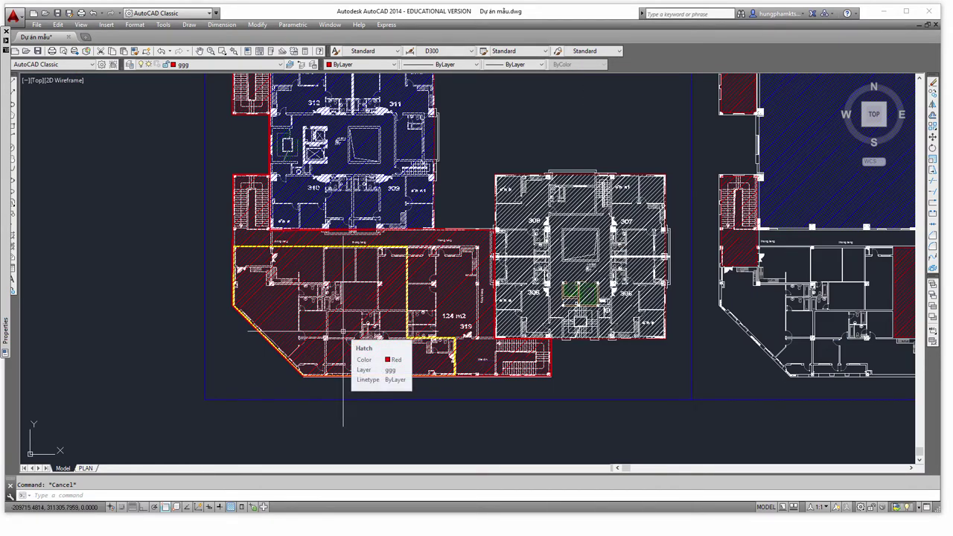
scroll(343, 333, "down", 3)
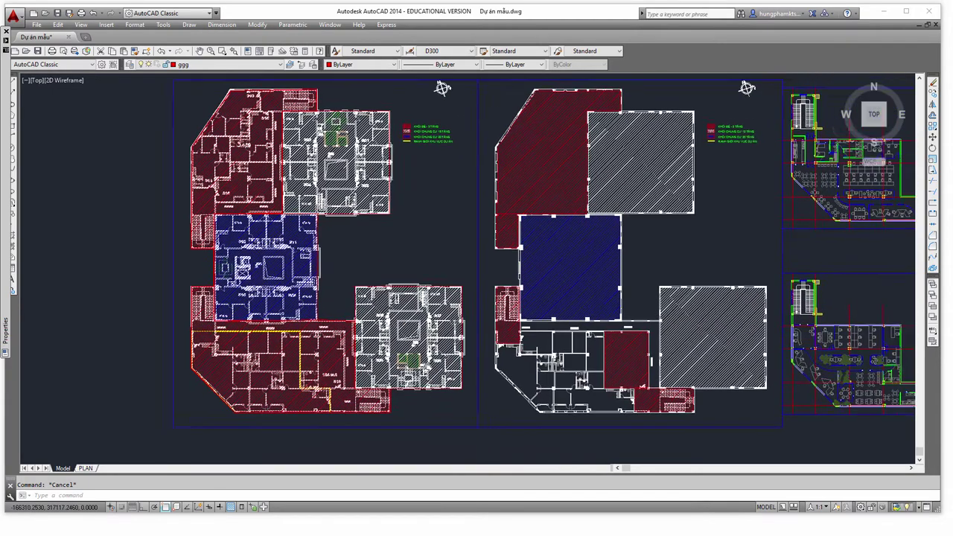
Pan and zoom over the two detailed floor plans on the right to inspect their upper rooms.
mouse_move(343, 332)
middle_mouse_down()
mouse_move(183, 355)
mouse_move(44, 354)
middle_mouse_up()
middle_click_drag(476, 321, 327, 332)
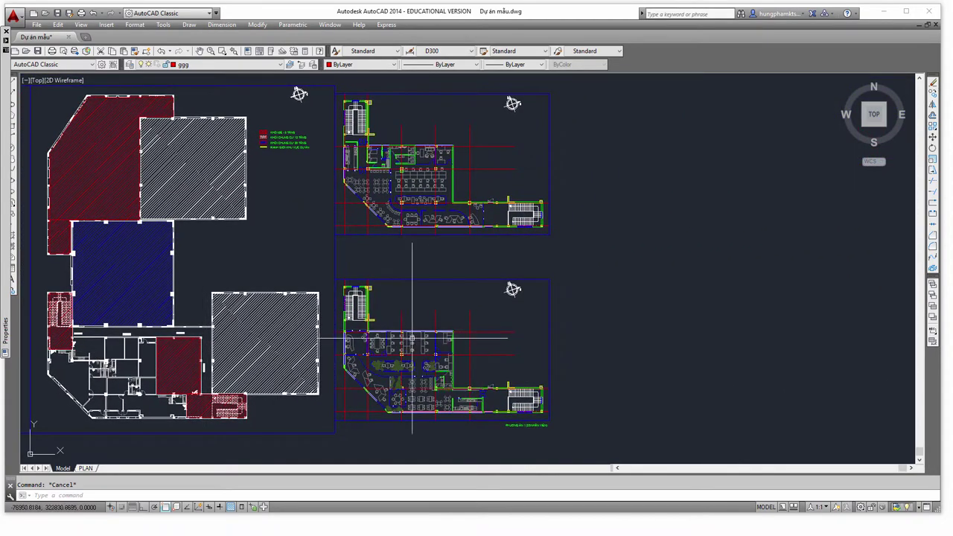
middle_click_drag(335, 186, 336, 188)
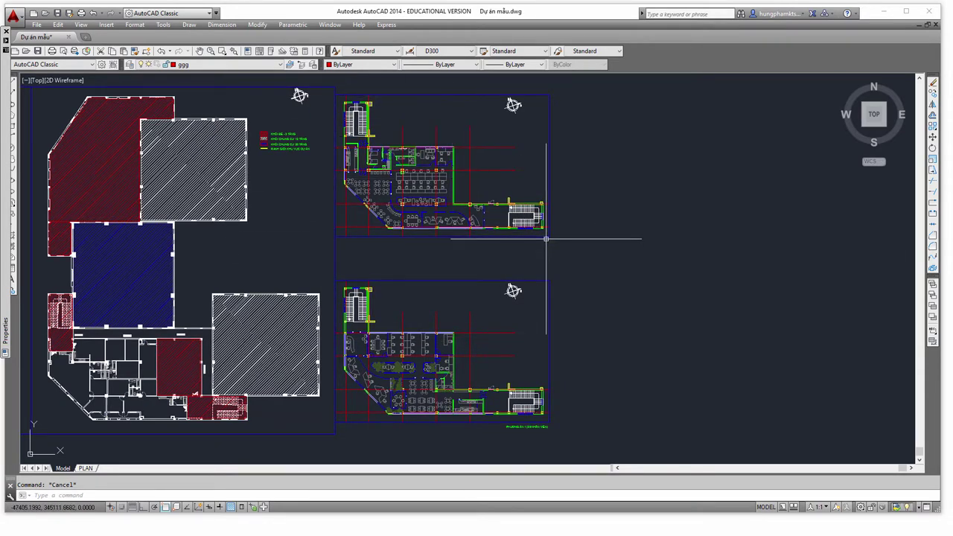
scroll(439, 350, "up", 2)
scroll(417, 224, "up", 2)
scroll(423, 252, "up", 1)
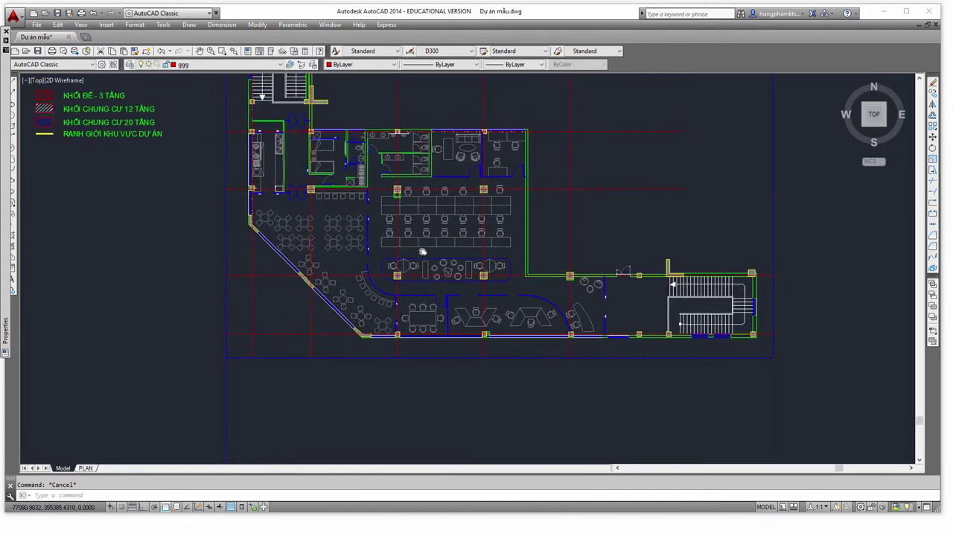
scroll(360, 277, "up", 1)
scroll(407, 332, "up", 1)
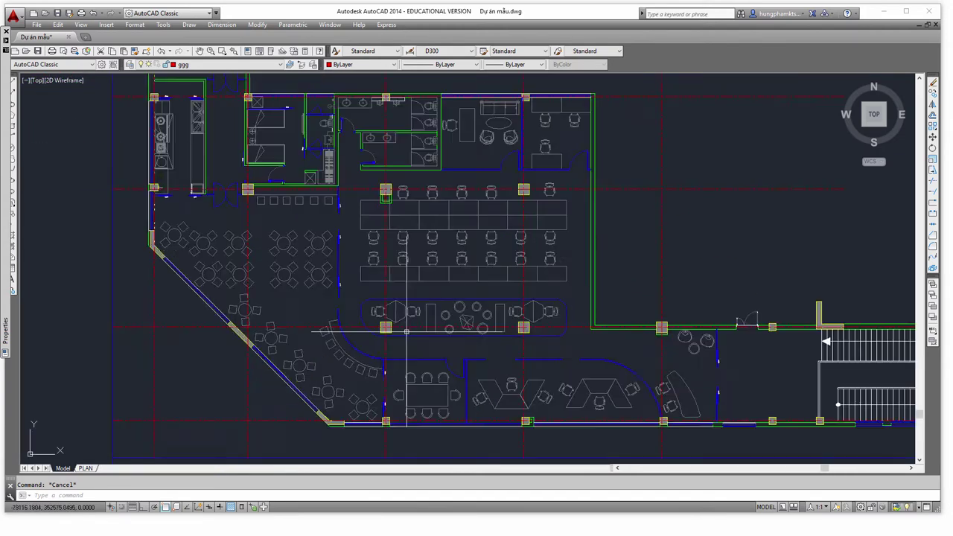
scroll(406, 332, "up", 1)
scroll(399, 357, "up", 1)
scroll(373, 313, "down", 2)
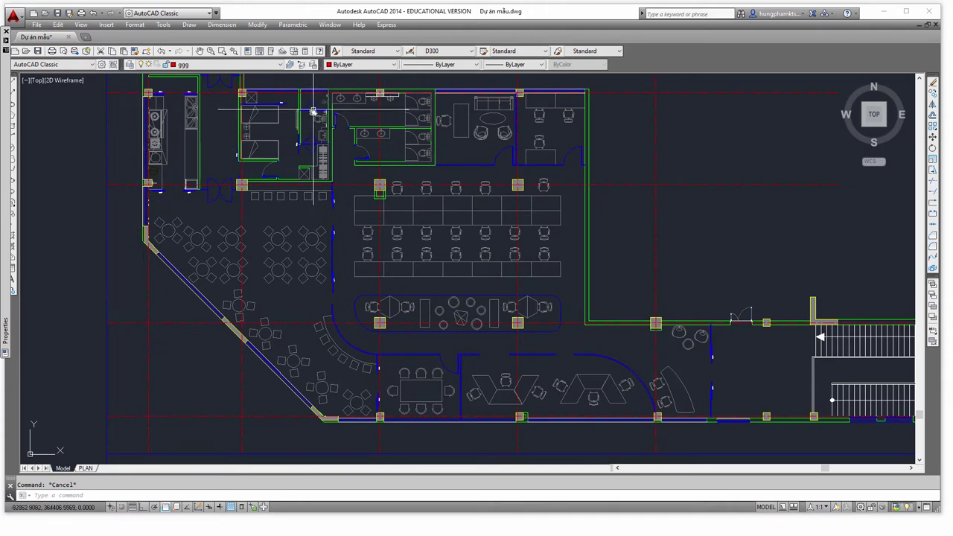
middle_click_drag(324, 76, 316, 129)
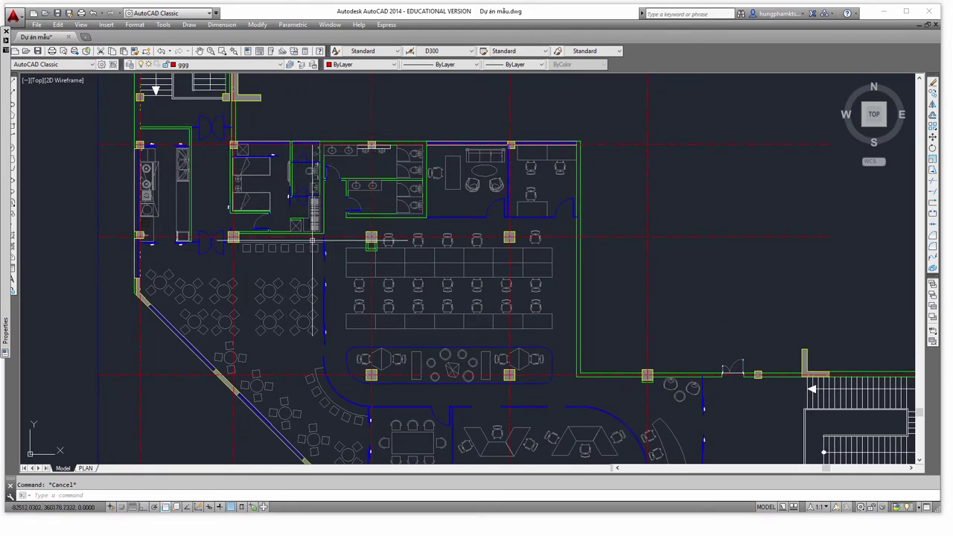
middle_click_drag(430, 284, 412, 249)
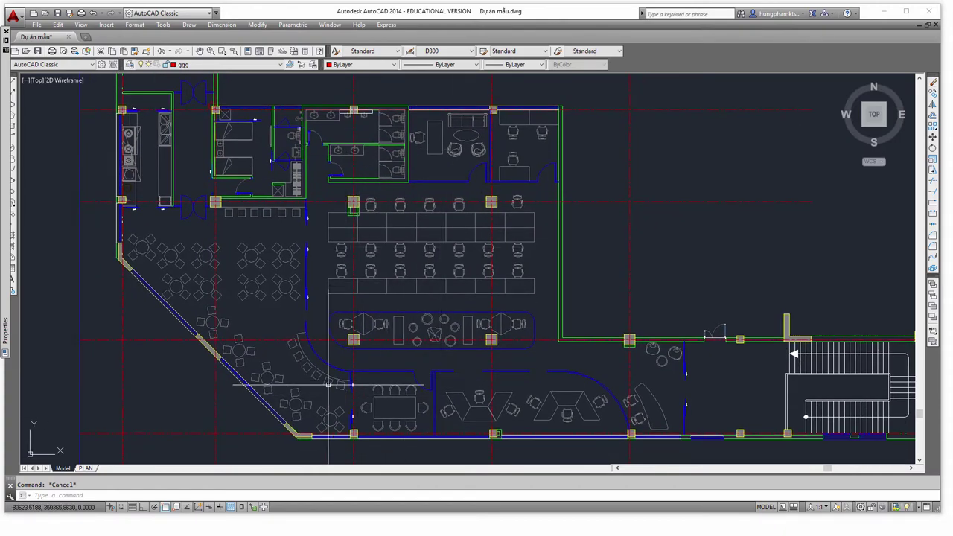
scroll(252, 286, "down", 5)
Look over the PHƯƠNG ÁN 1 office plan, then maximize the AutoCAD window to full screen.
middle_click_drag(330, 277, 396, 187)
scroll(395, 187, "up", 1)
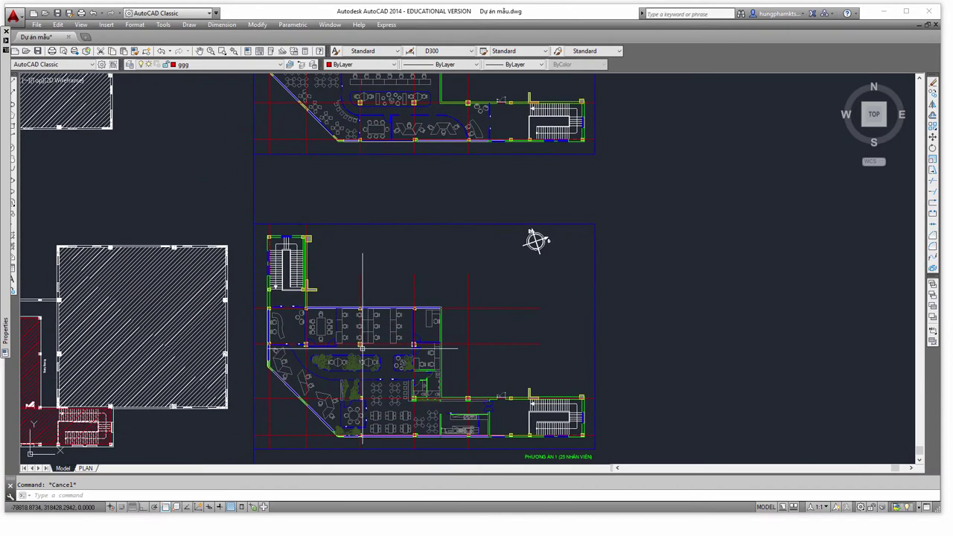
scroll(357, 280, "up", 3)
scroll(395, 358, "up", 1)
scroll(522, 425, "up", 2)
scroll(570, 432, "up", 1)
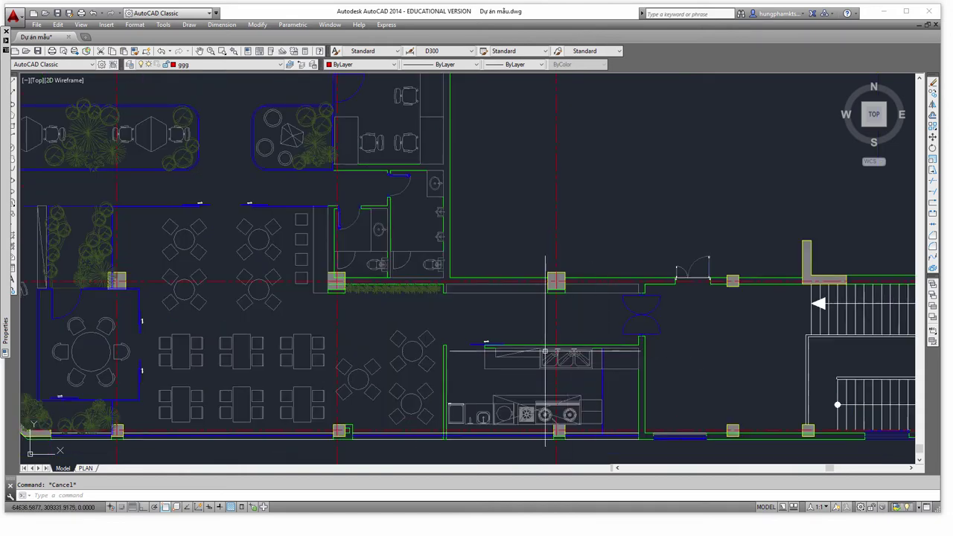
scroll(574, 432, "down", 4)
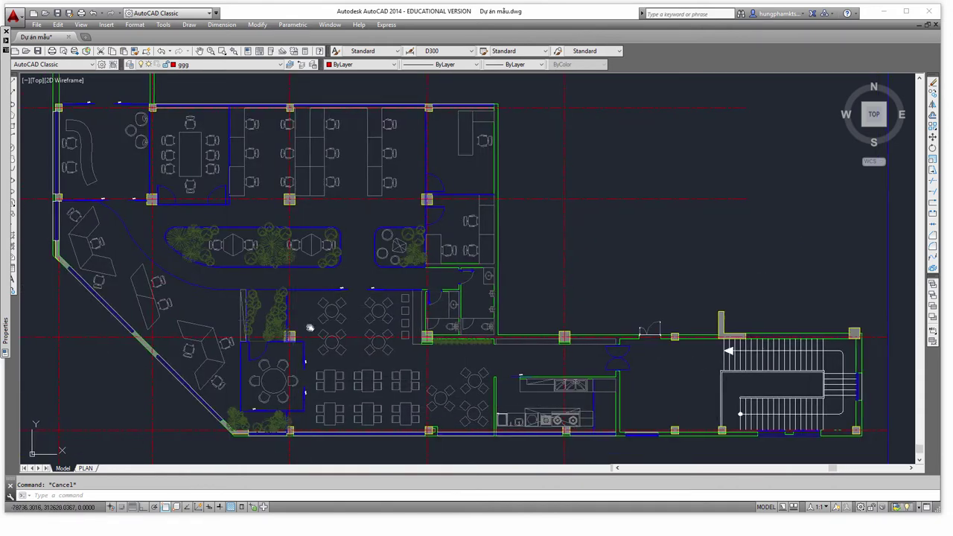
scroll(467, 357, "up", 2)
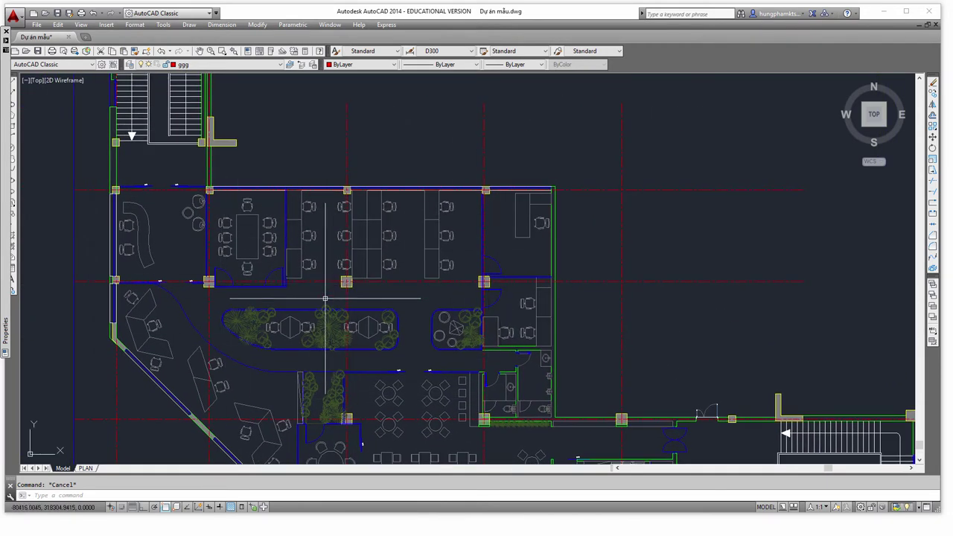
middle_click_drag(319, 364, 312, 272)
scroll(310, 265, "down", 1)
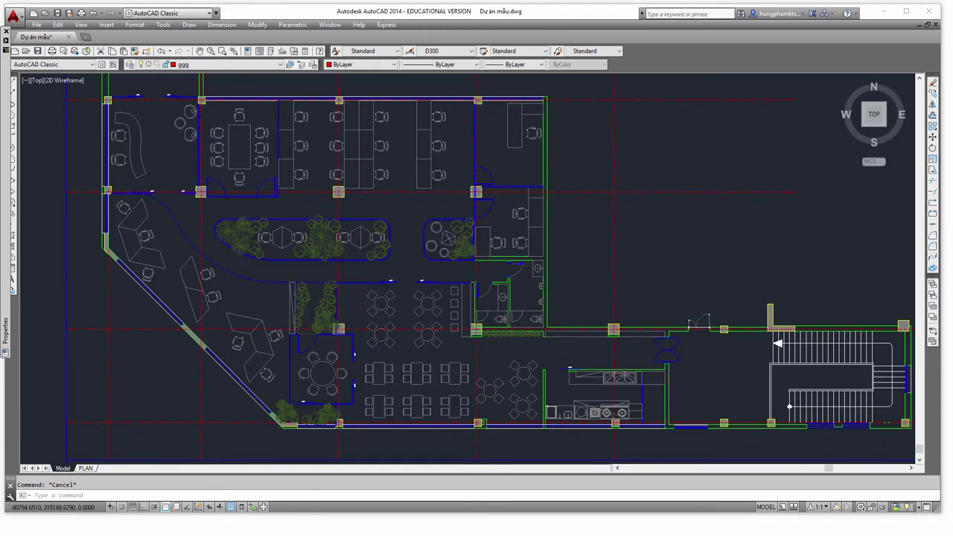
scroll(251, 276, "down", 3)
scroll(245, 319, "down", 3)
middle_click_drag(244, 318, 485, 335)
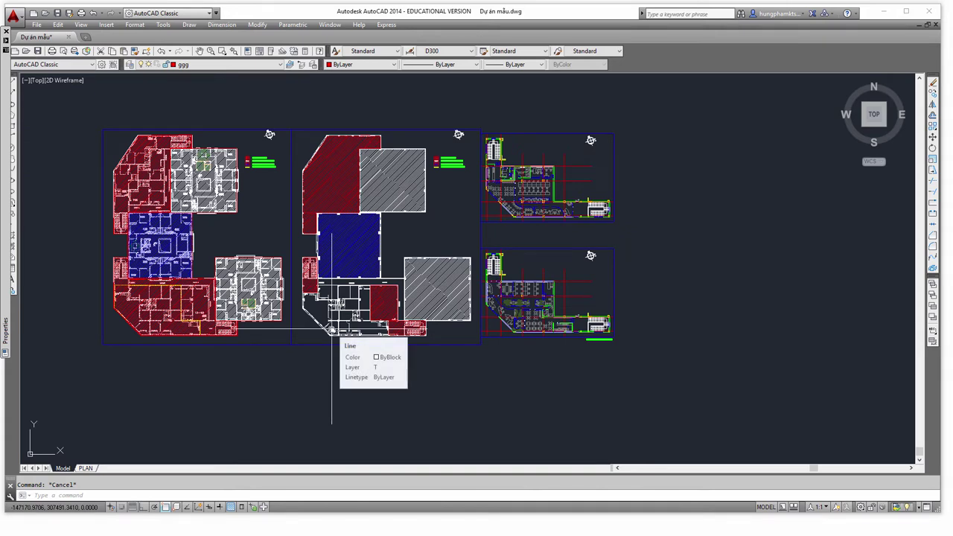
left_click(907, 12)
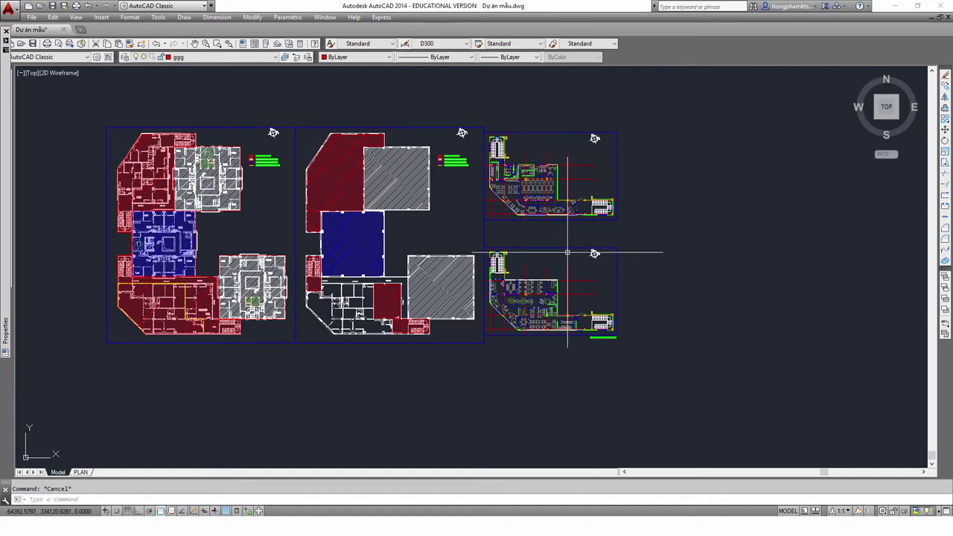
scroll(537, 230, "up", 2)
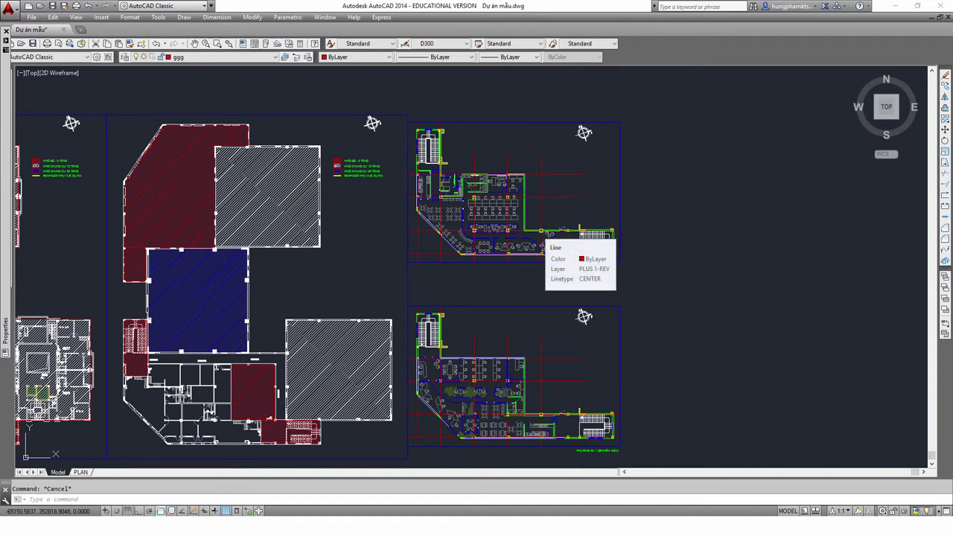
key("Escape")
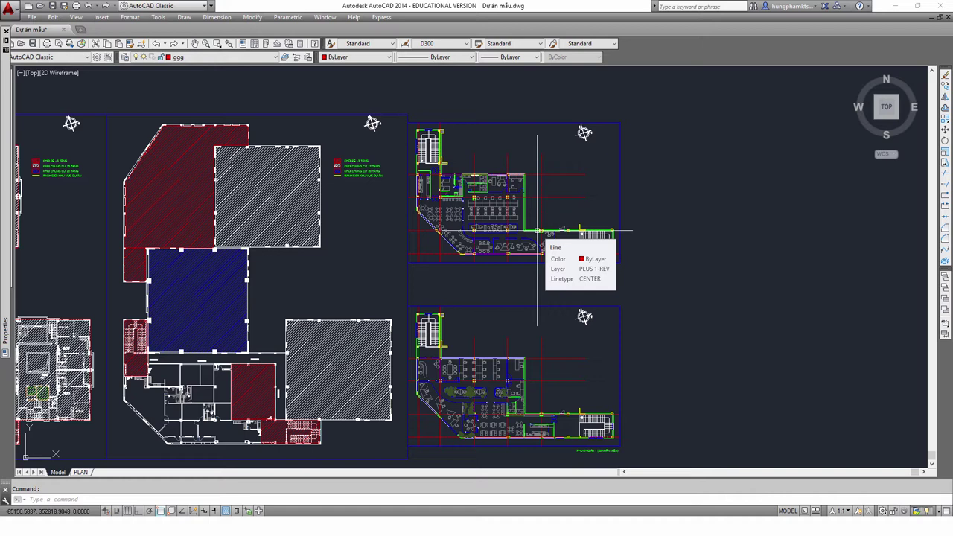
scroll(537, 231, "up", 2)
middle_click_drag(523, 257, 524, 286)
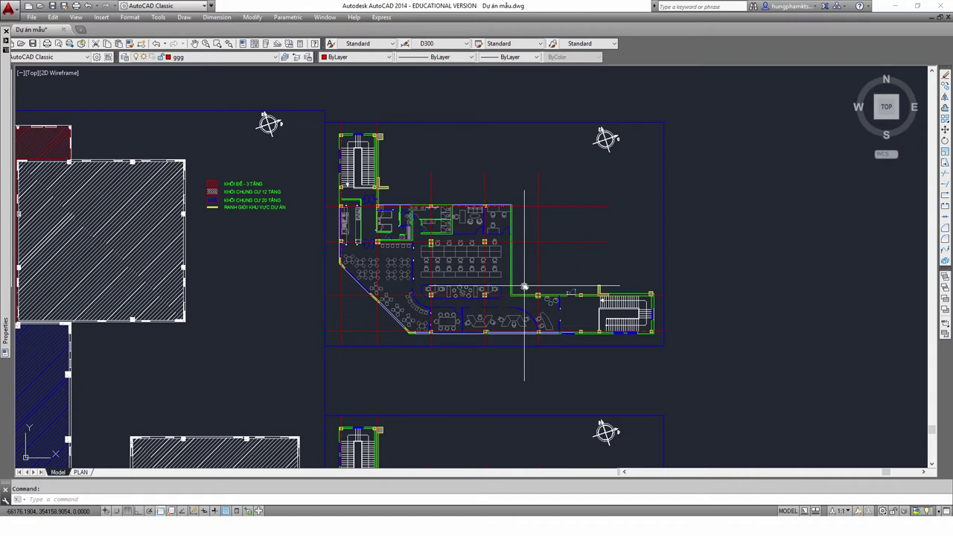
scroll(517, 305, "down", 5)
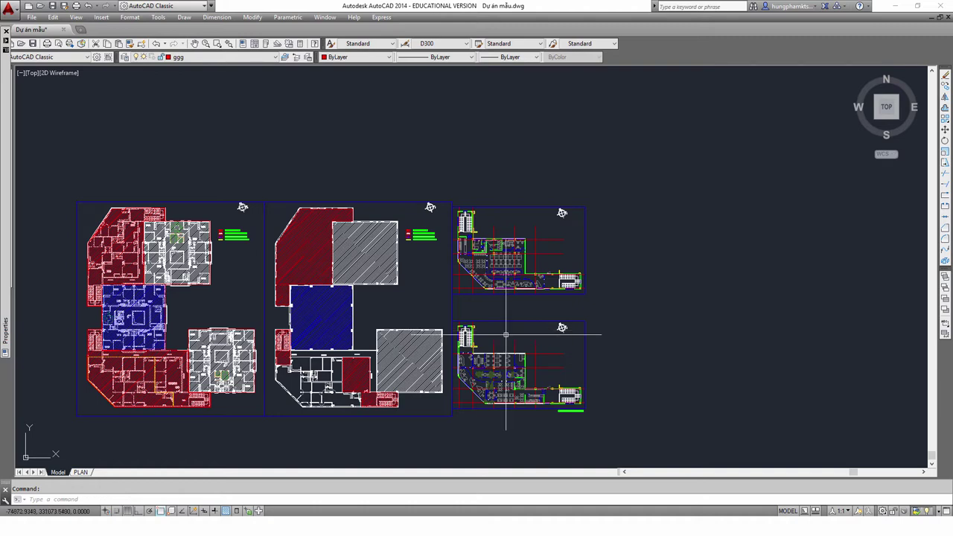
middle_click_drag(527, 381, 507, 351)
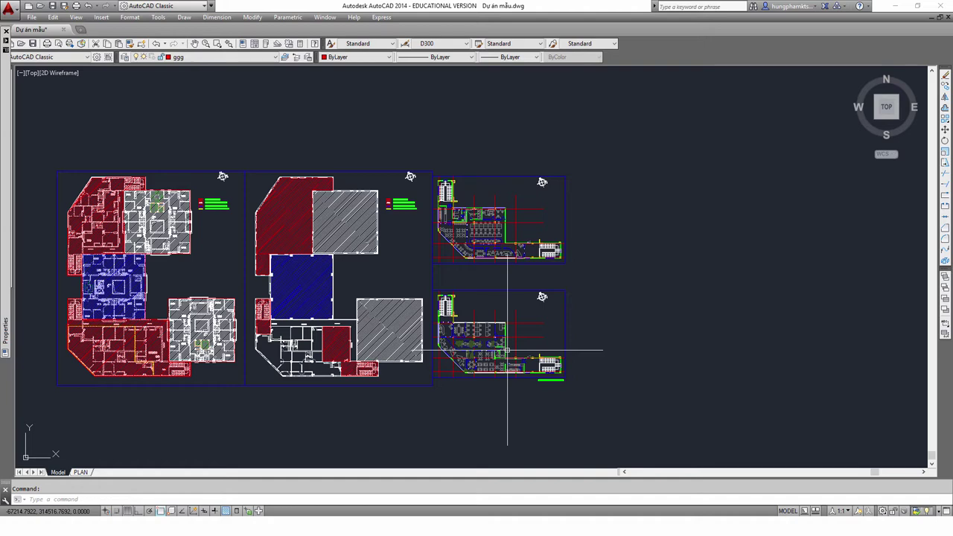
Zoom in and out across the drawing, nudging the view toward the right-hand plans.
scroll(492, 335, "up", 3)
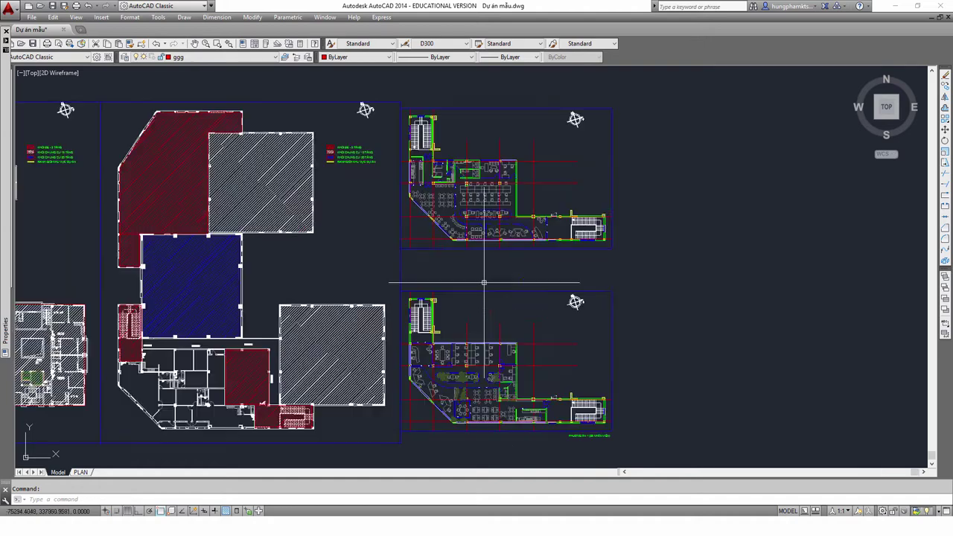
scroll(451, 313, "up", 2)
scroll(468, 319, "down", 5)
scroll(468, 318, "up", 1)
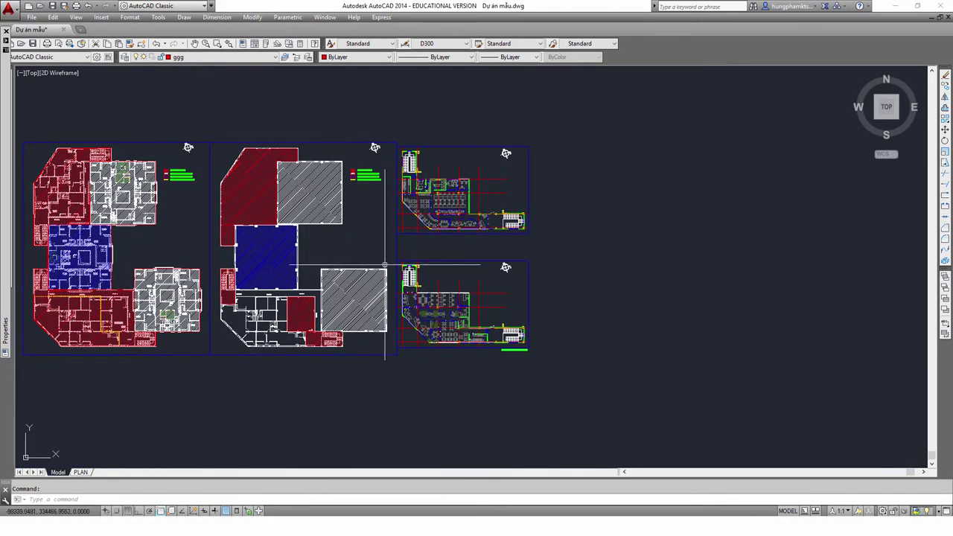
scroll(447, 350, "up", 2)
scroll(383, 248, "up", 2)
scroll(551, 350, "down", 1)
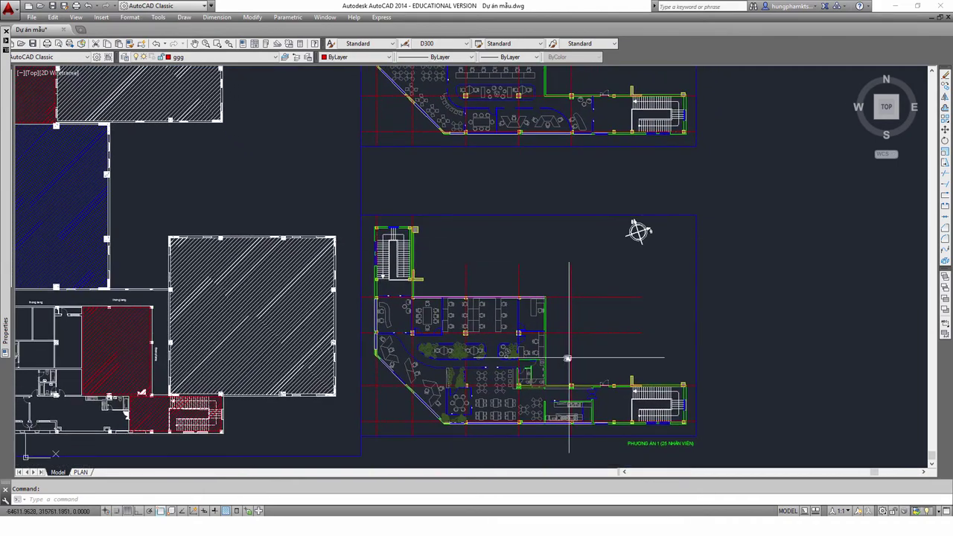
scroll(522, 326, "down", 1)
scroll(522, 325, "down", 1)
scroll(522, 326, "down", 3)
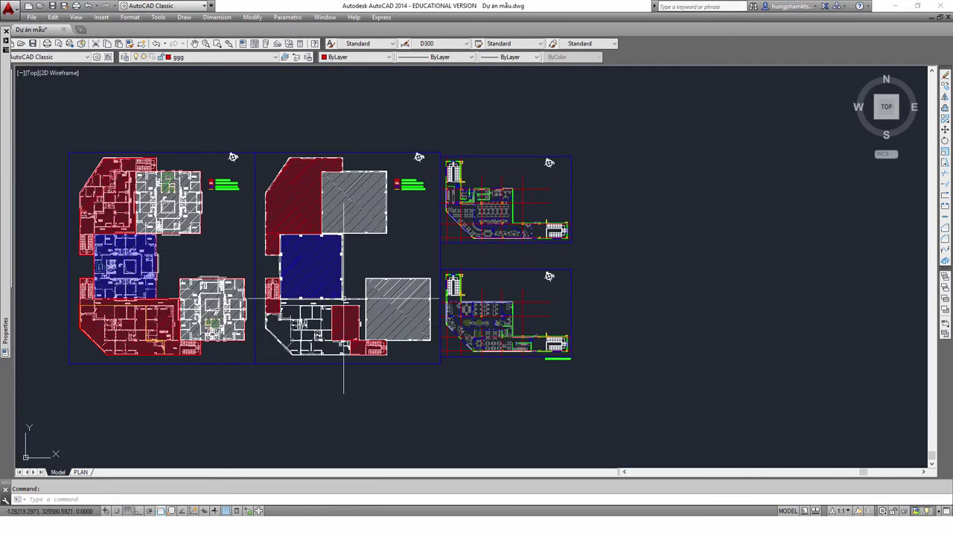
scroll(463, 254, "up", 4)
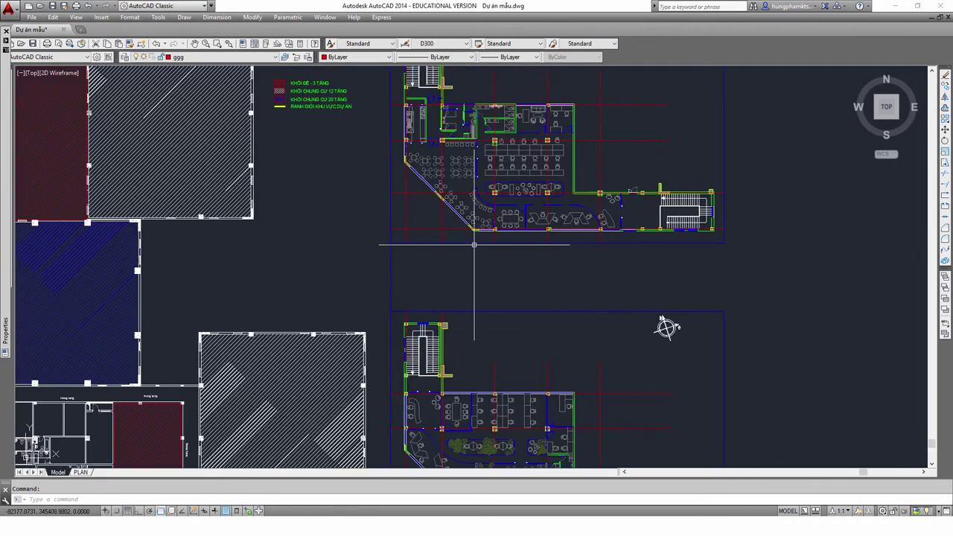
scroll(442, 243, "down", 2)
middle_click_drag(571, 319, 541, 332)
middle_click_drag(478, 237, 472, 242)
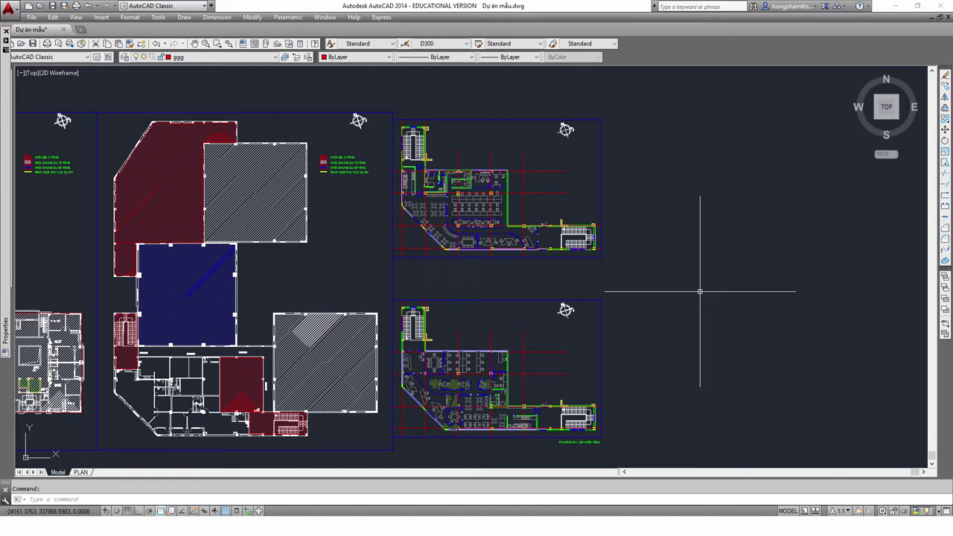
Enlarge and centre the upper office floor plan with its legend in the viewport.
middle_click_drag(656, 325, 637, 298)
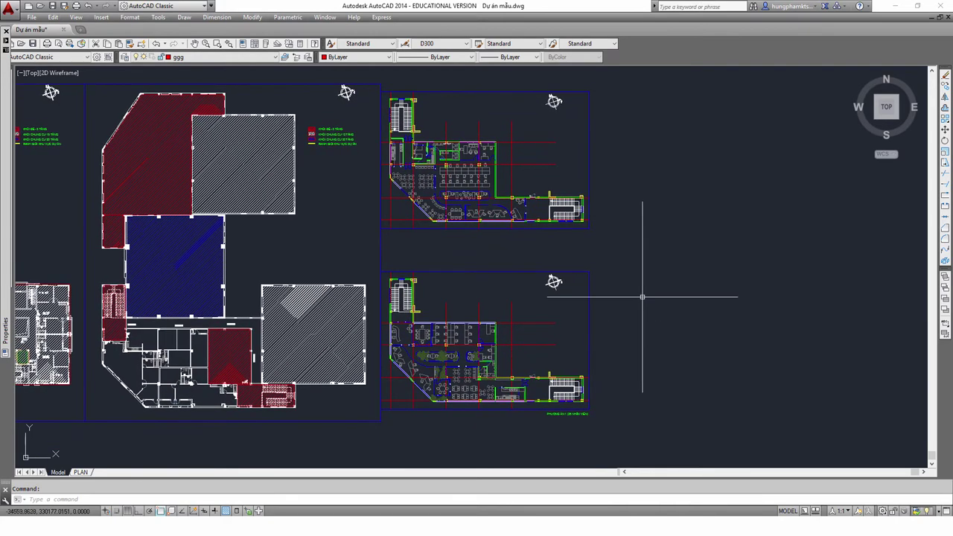
scroll(633, 290, "down", 3)
scroll(589, 254, "up", 2)
scroll(611, 238, "up", 1)
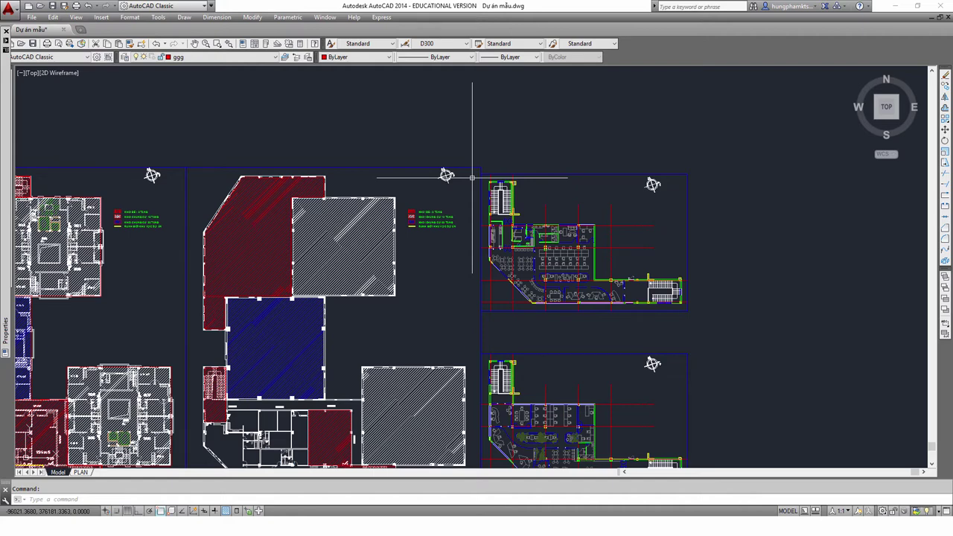
middle_click_drag(472, 177, 425, 184)
scroll(298, 175, "up", 2)
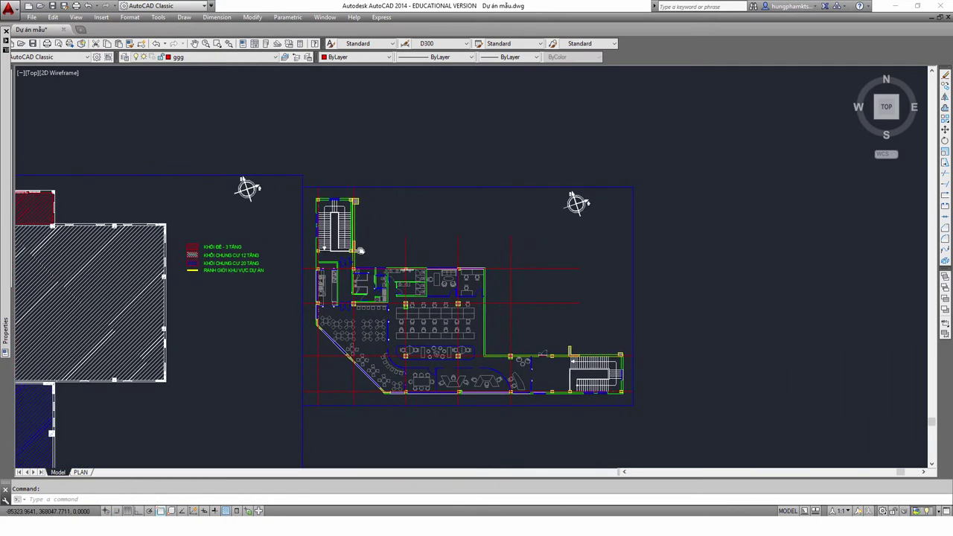
scroll(288, 173, "up", 1)
scroll(426, 264, "up", 2)
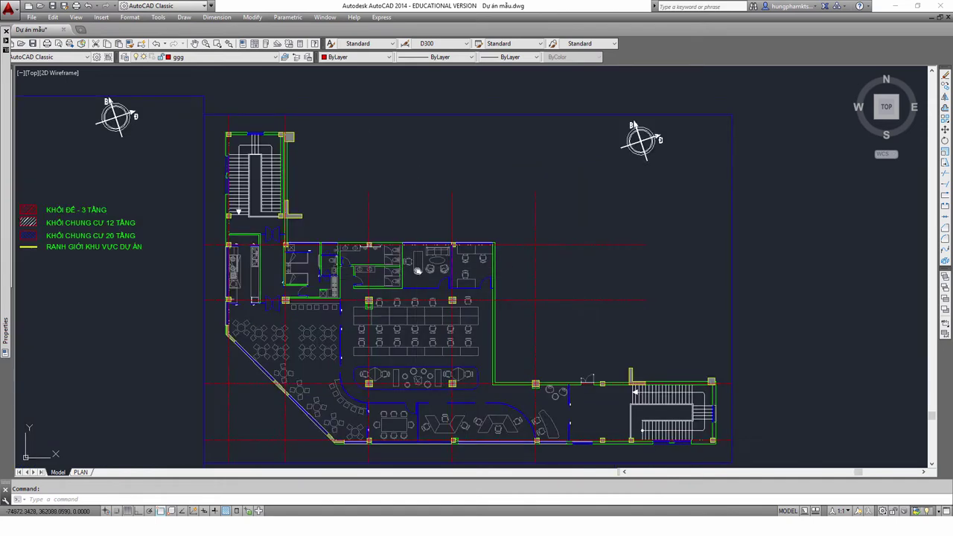
middle_click_drag(417, 279, 421, 248)
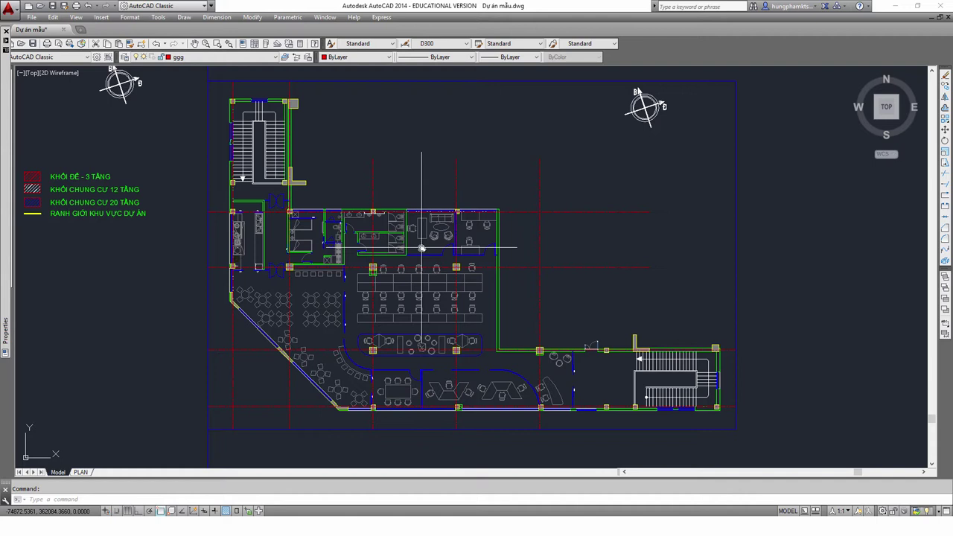
Turn all layers back on with LAYON and zoom around to check the restored plan.
type("layon")
key("Return")
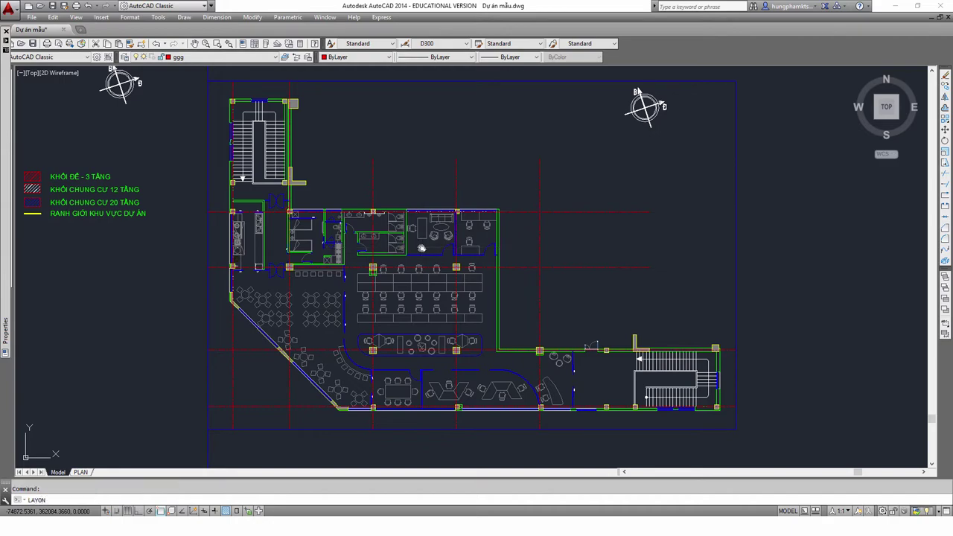
scroll(420, 298, "down", 5)
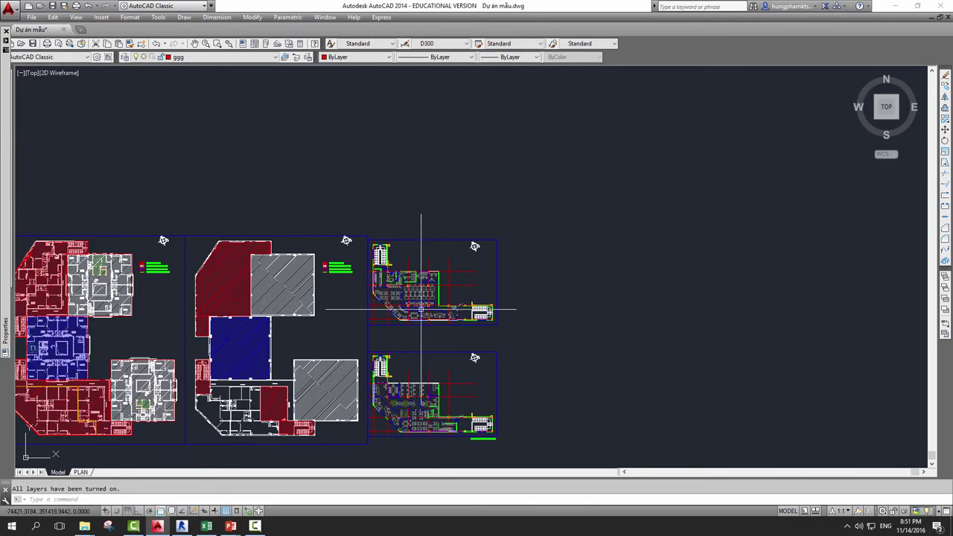
scroll(424, 312, "down", 2)
scroll(521, 298, "up", 4)
scroll(546, 295, "up", 4)
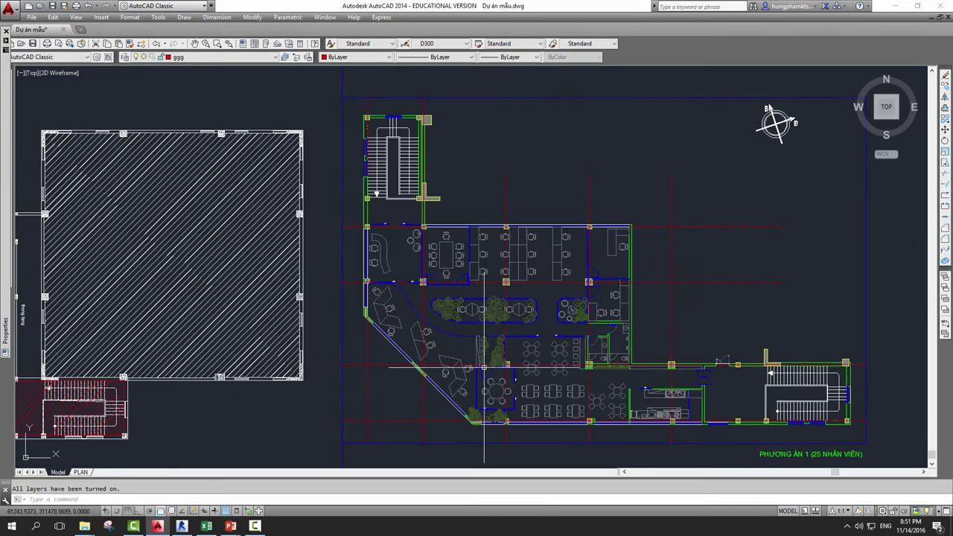
scroll(496, 315, "up", 3)
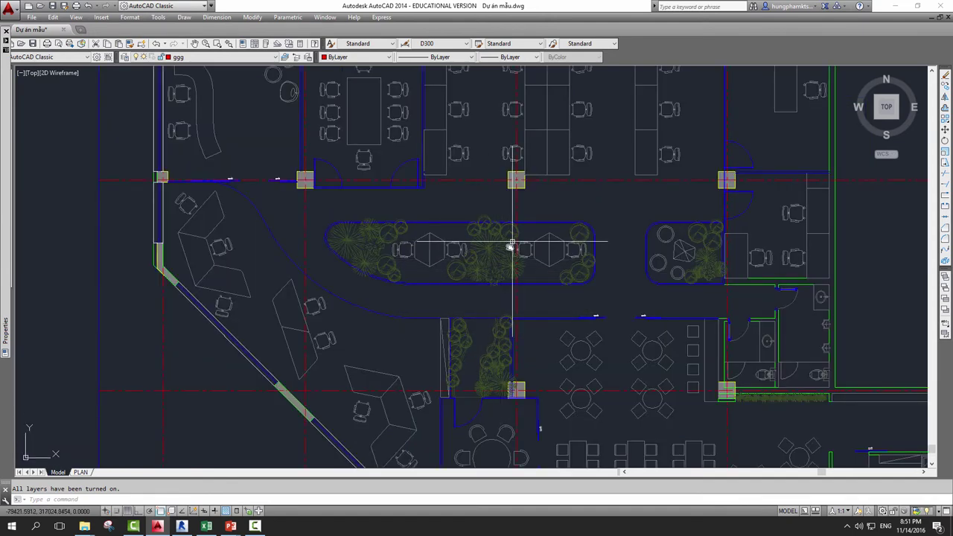
scroll(514, 250, "down", 1)
scroll(510, 275, "down", 1)
scroll(507, 296, "down", 2)
scroll(508, 296, "down", 1)
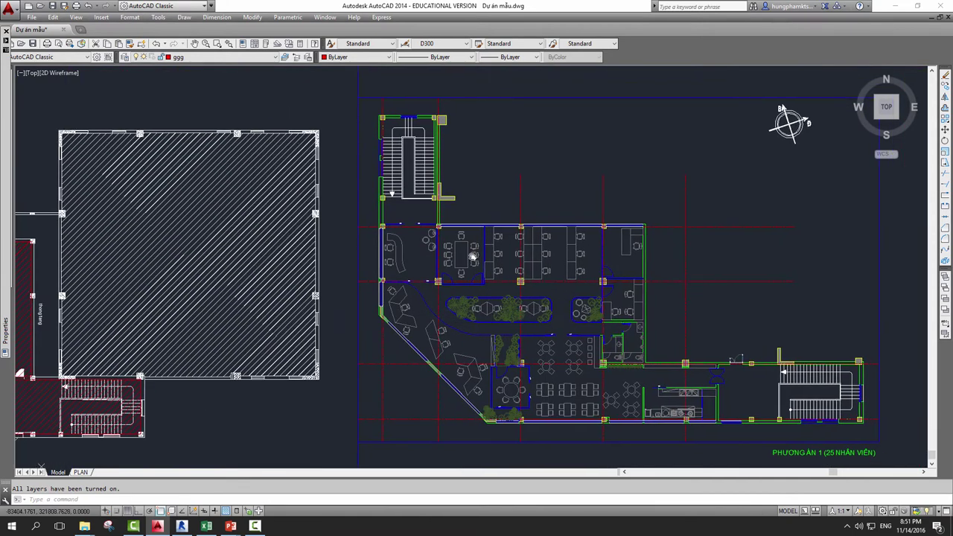
scroll(469, 254, "up", 1)
scroll(470, 254, "down", 1)
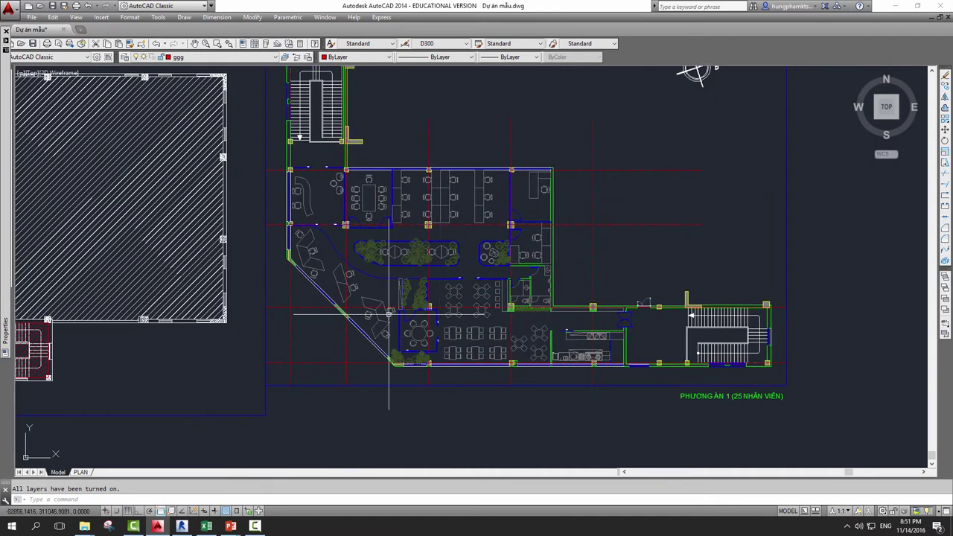
scroll(402, 354, "up", 3)
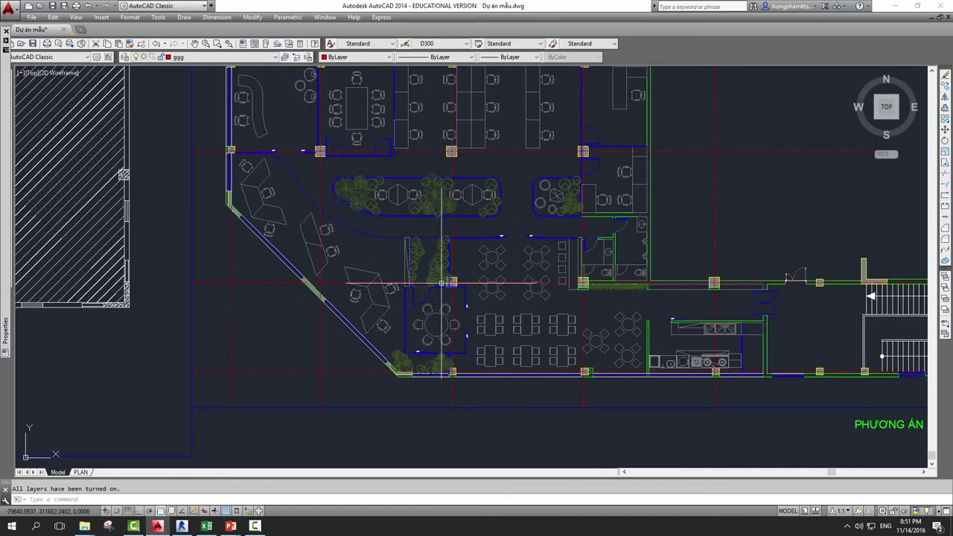
Pan and zoom across the lower PHƯƠNG ÁN 1 office plan to review its furnishings.
middle_click_drag(564, 268, 550, 274)
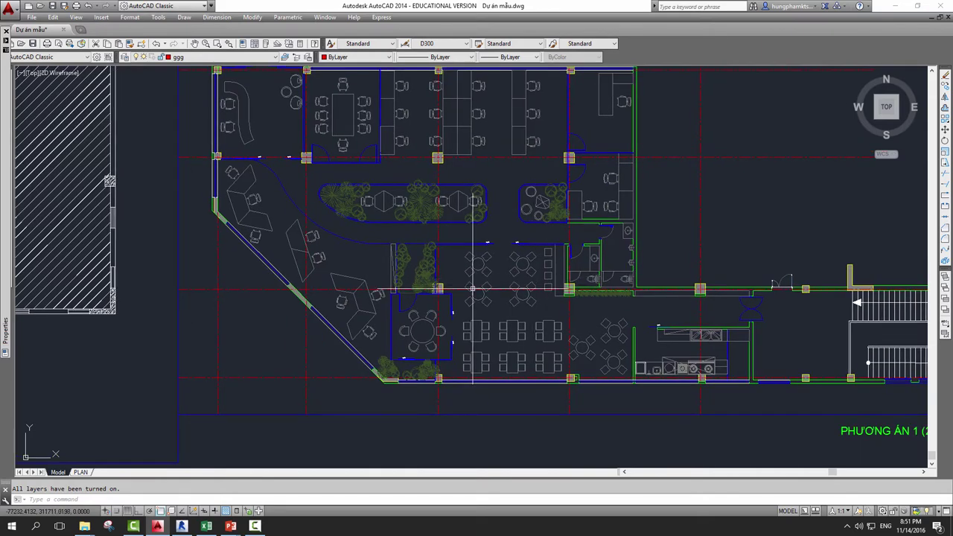
scroll(514, 247, "down", 2)
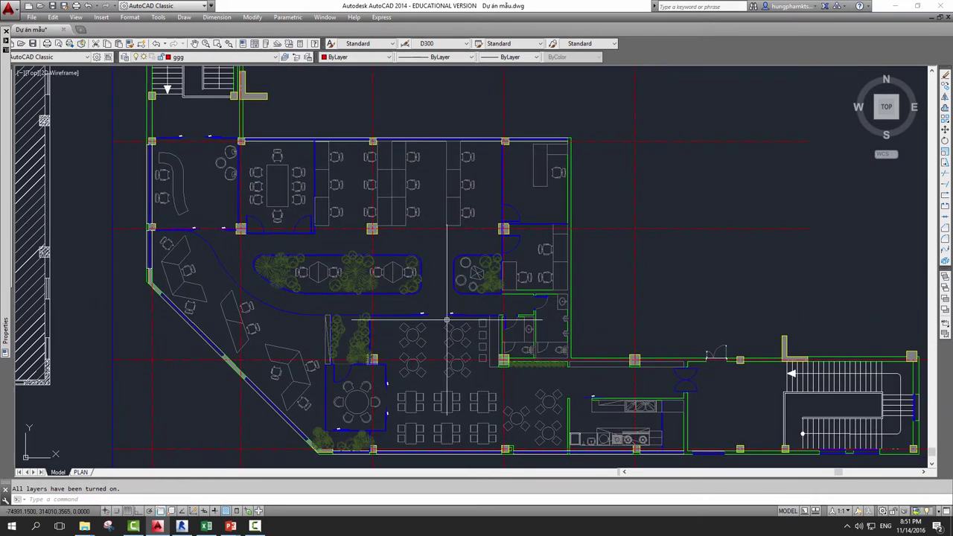
scroll(514, 247, "down", 3)
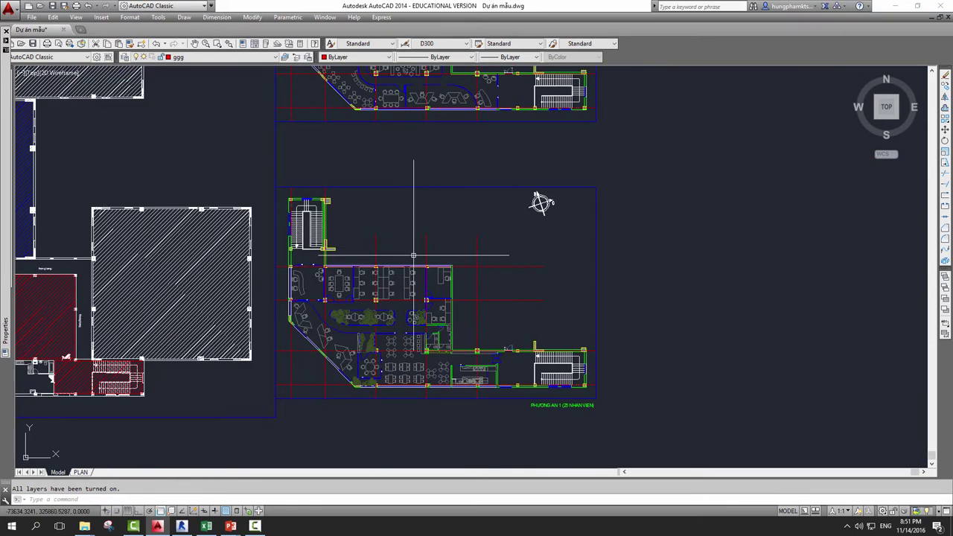
scroll(414, 261, "up", 1)
scroll(335, 216, "up", 1)
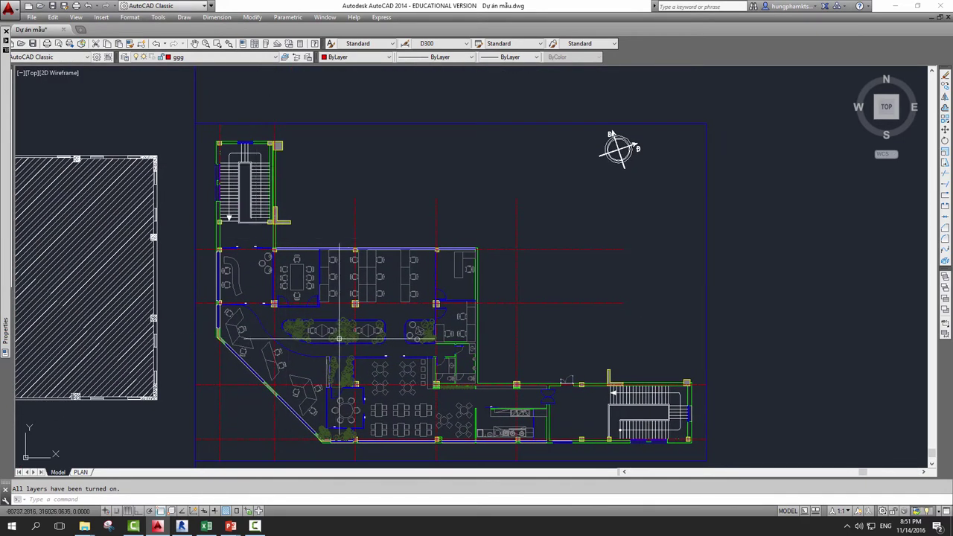
scroll(340, 338, "up", 2)
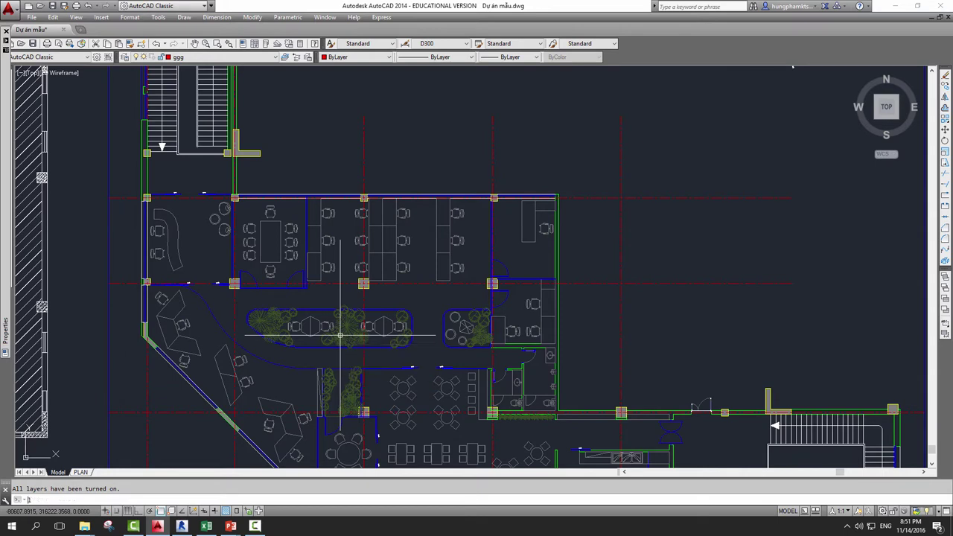
Isolate the tree-hatch layer PLUS 1-HACTH 2 with LAYISO by picking two planter hatches.
type("u")
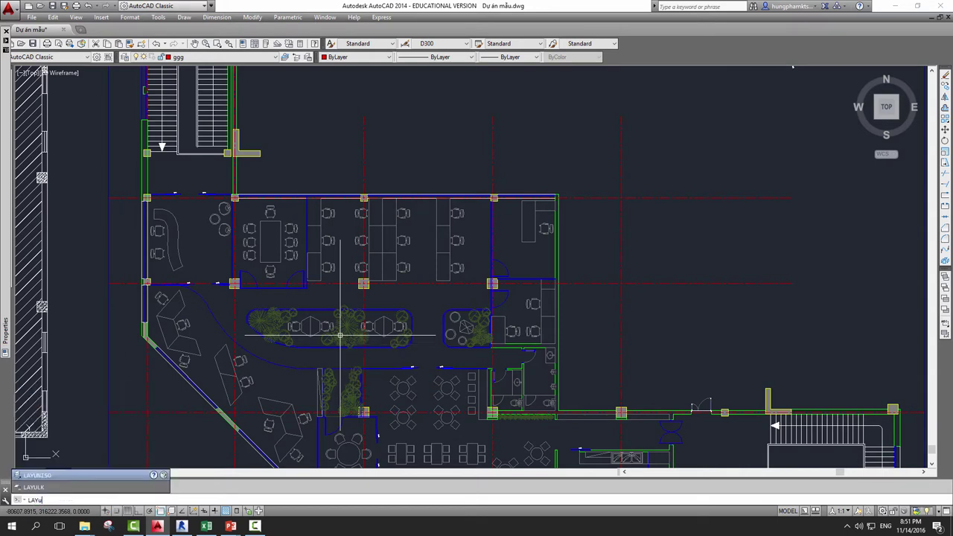
key("BackSpace")
type("o")
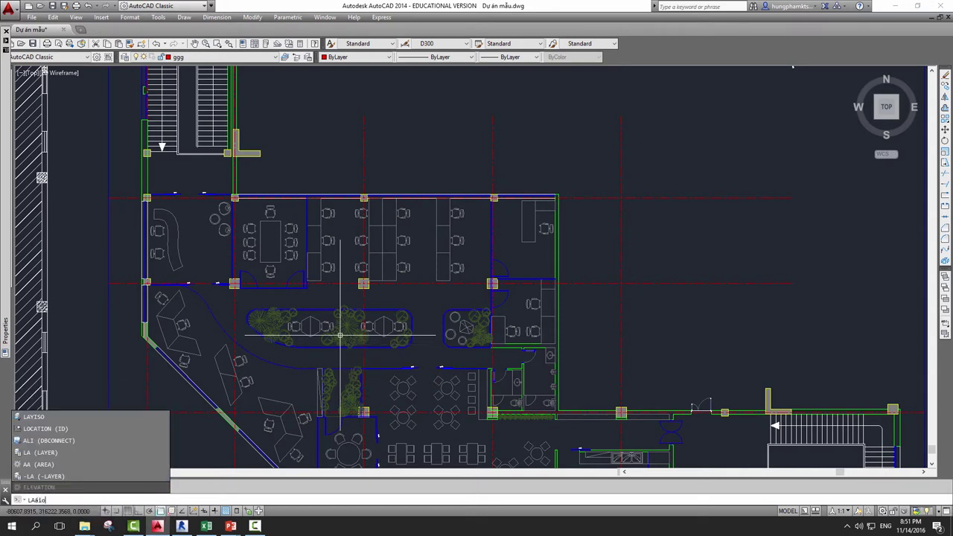
key("BackSpace")
key("BackSpace")
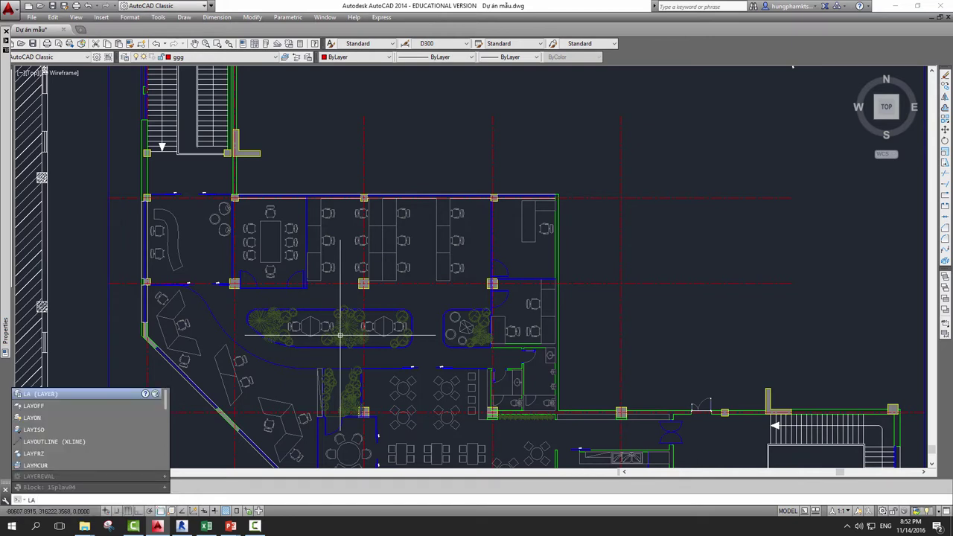
left_click(32, 418)
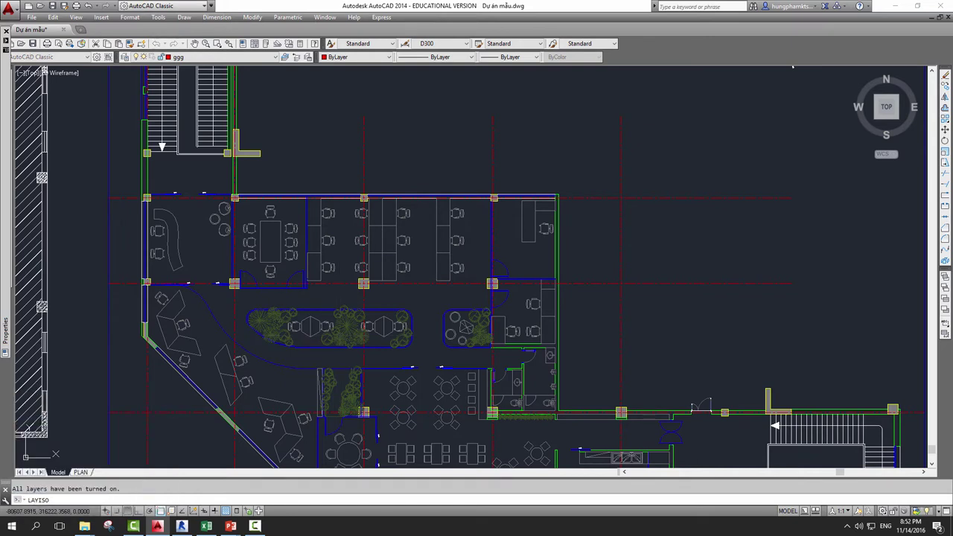
key("Return")
left_click(341, 335)
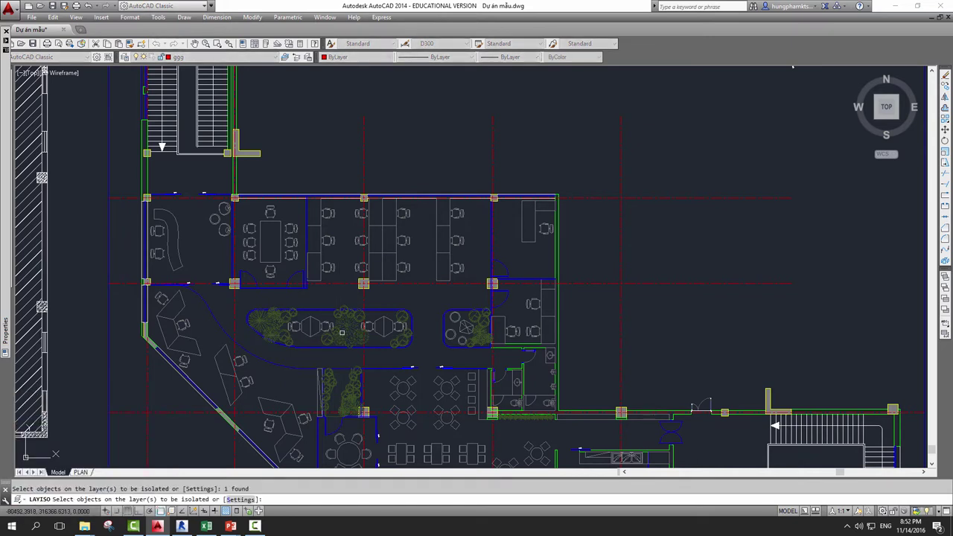
scroll(353, 319, "up", 2)
scroll(432, 338, "up", 4)
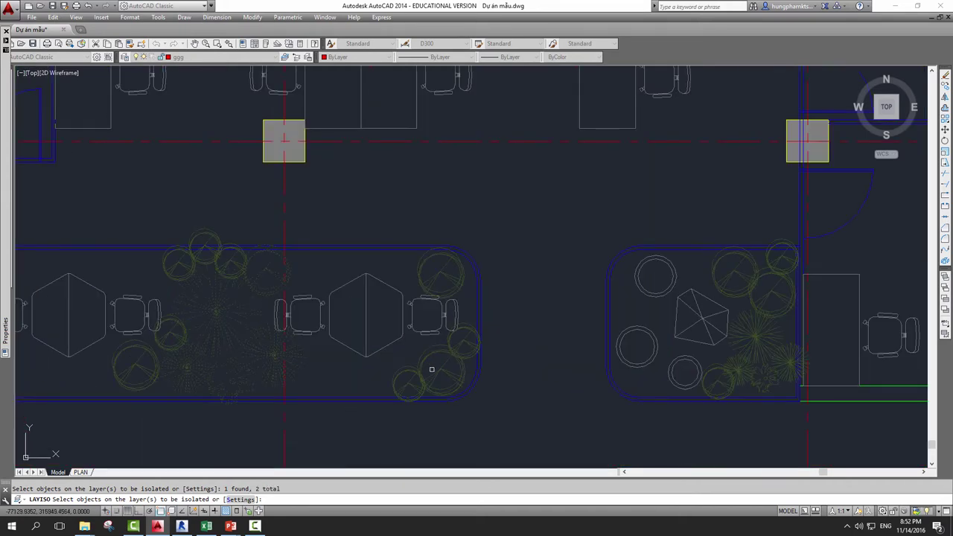
left_click(432, 370)
scroll(387, 384, "down", 2)
scroll(377, 384, "down", 2)
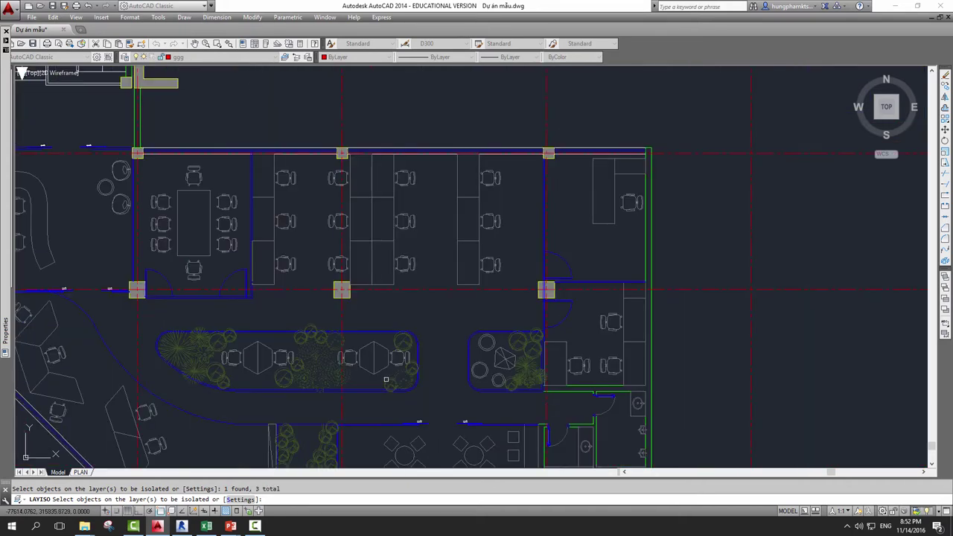
key("Return")
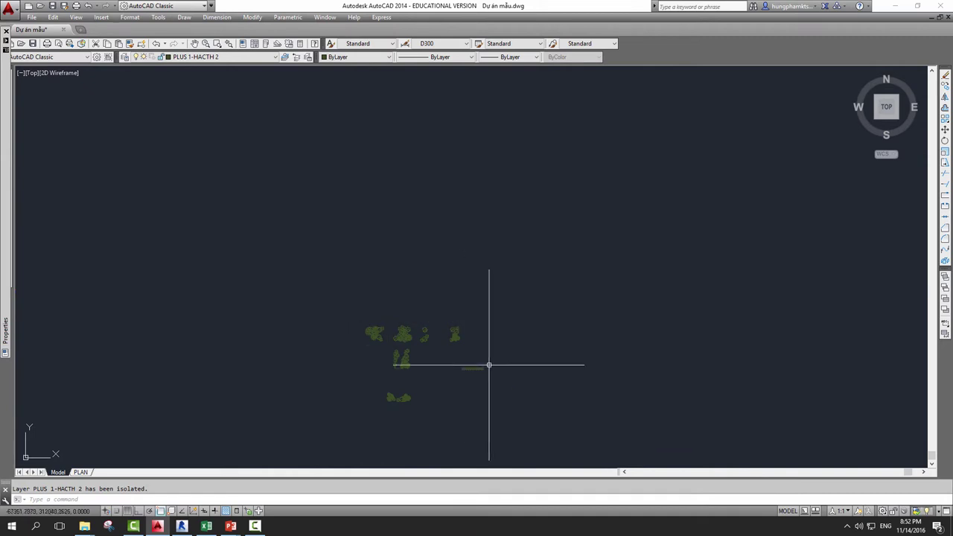
Erase the 56 isolated green tree hatches with a crossing window, then restore all layers.
left_click(571, 441)
left_click(342, 256)
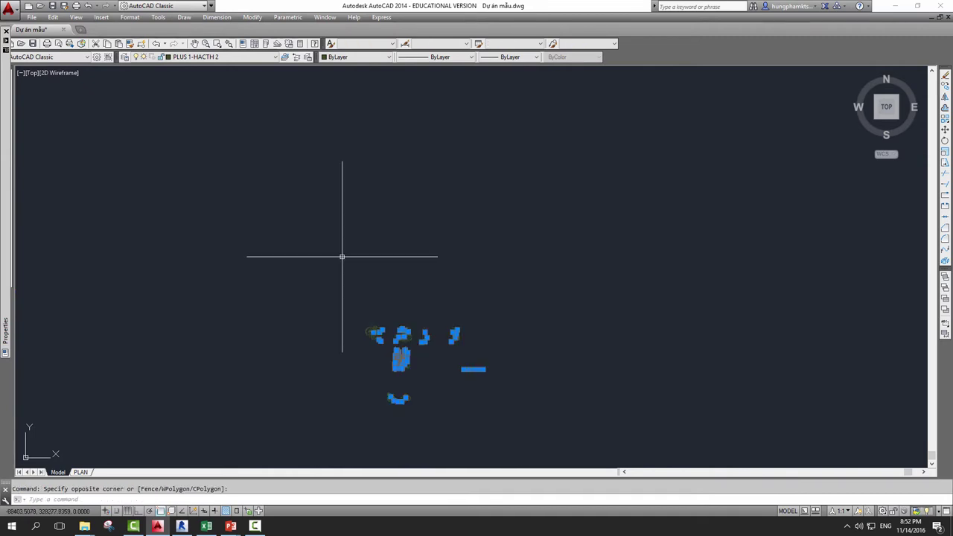
key("Delete")
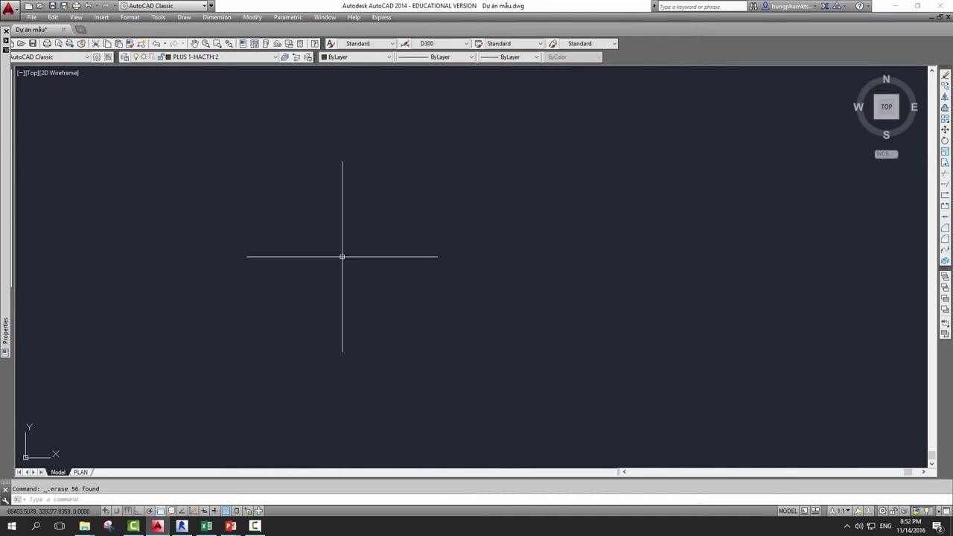
type("l")
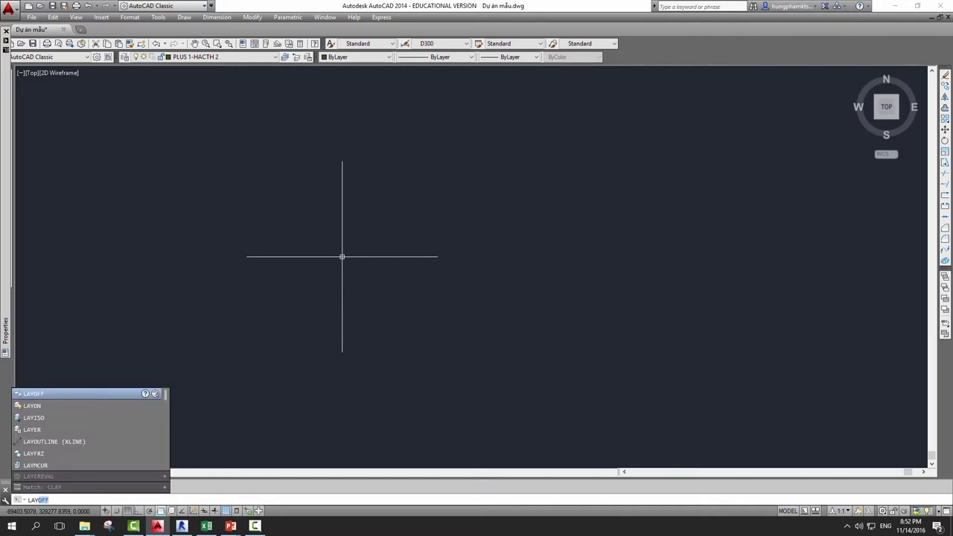
type("n")
key("Return")
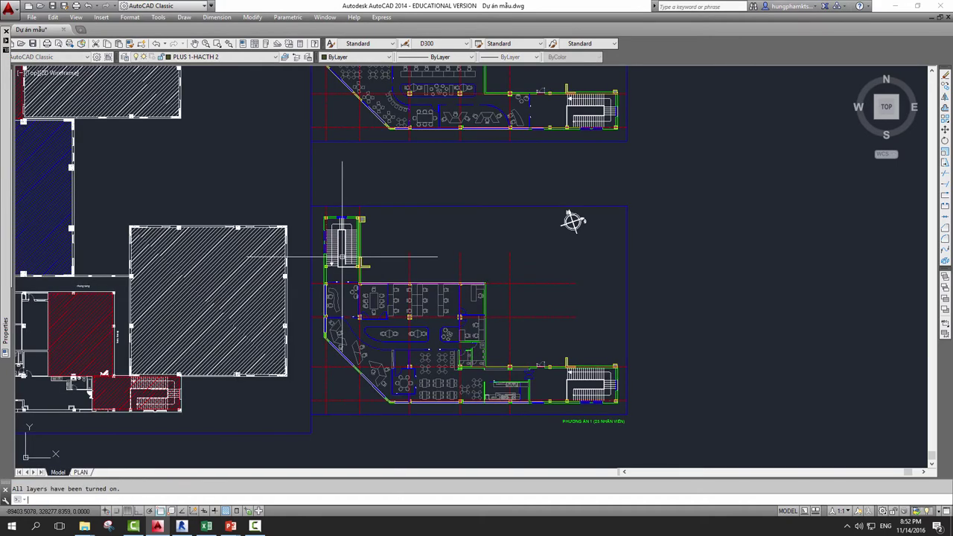
Centre the upper office floor plan and its legend in view, then enter PU for purge.
scroll(536, 278, "up", 1)
middle_click_drag(356, 300, 350, 330)
middle_click_drag(400, 283, 378, 342)
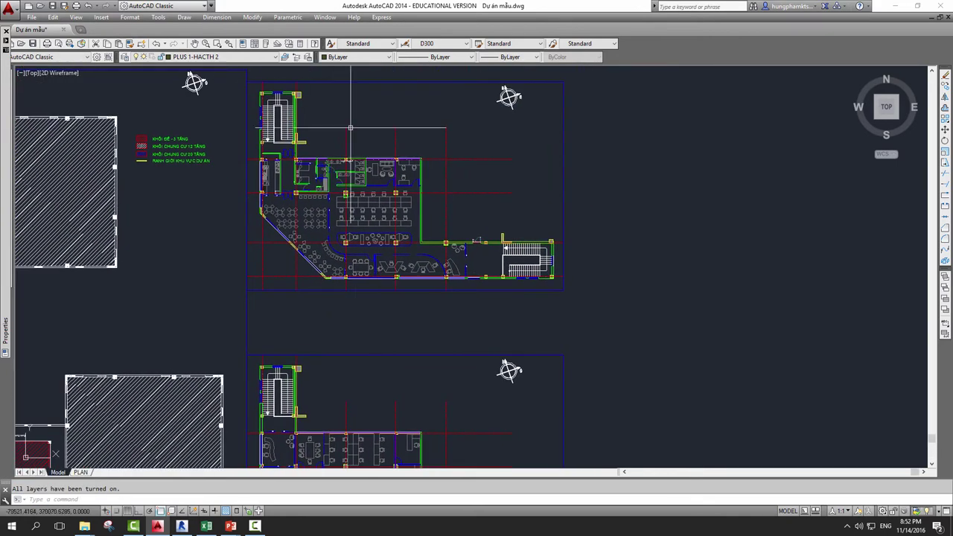
middle_click_drag(418, 166, 393, 203)
middle_click_drag(306, 173, 334, 154)
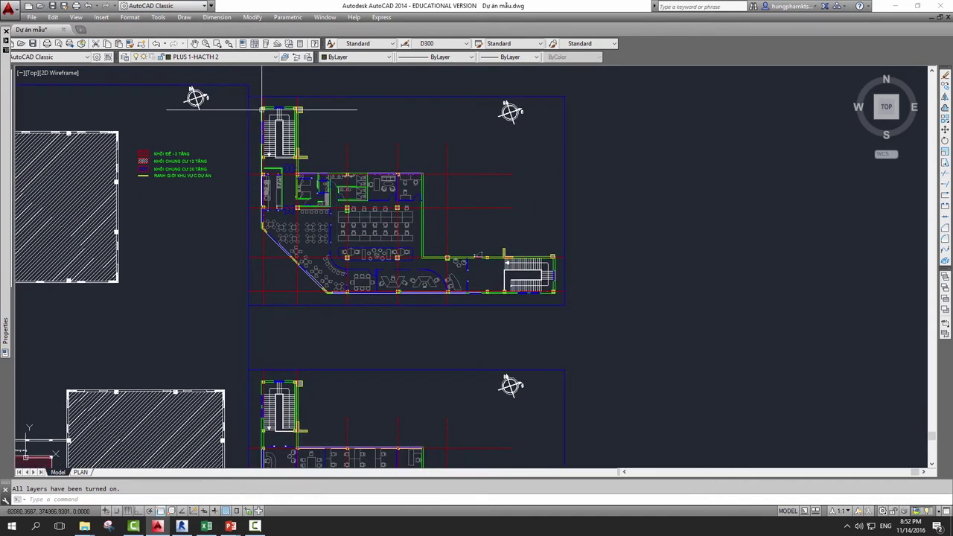
scroll(279, 104, "up", 2)
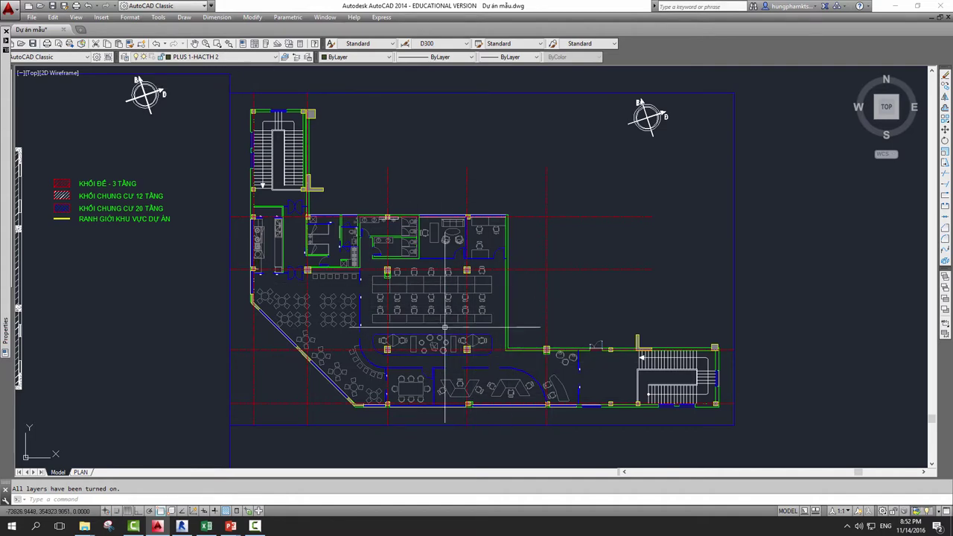
middle_click_drag(359, 306, 379, 254)
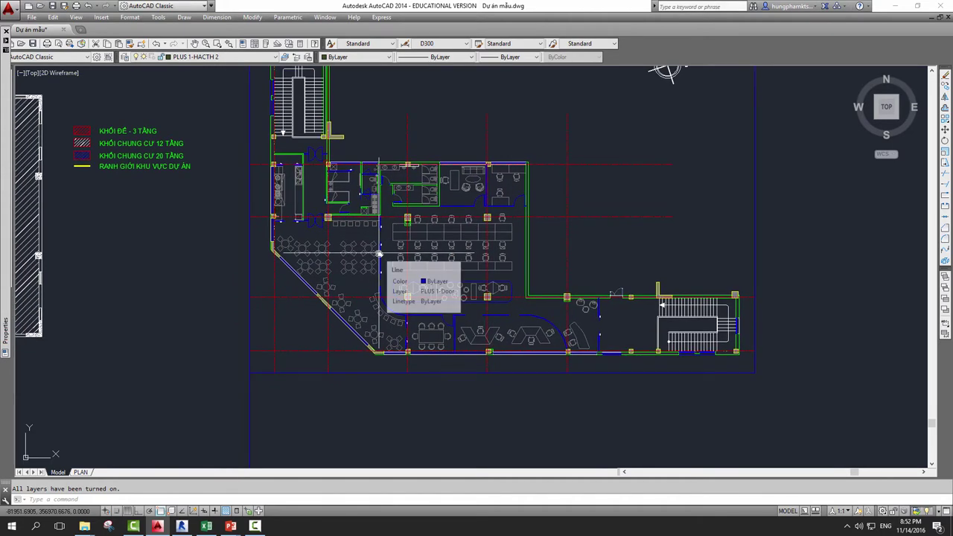
type("P")
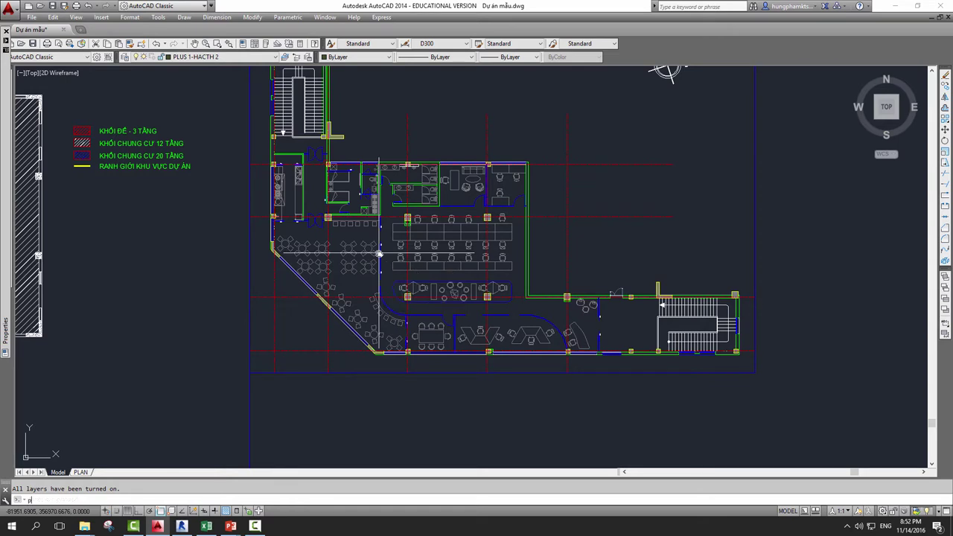
type("U")
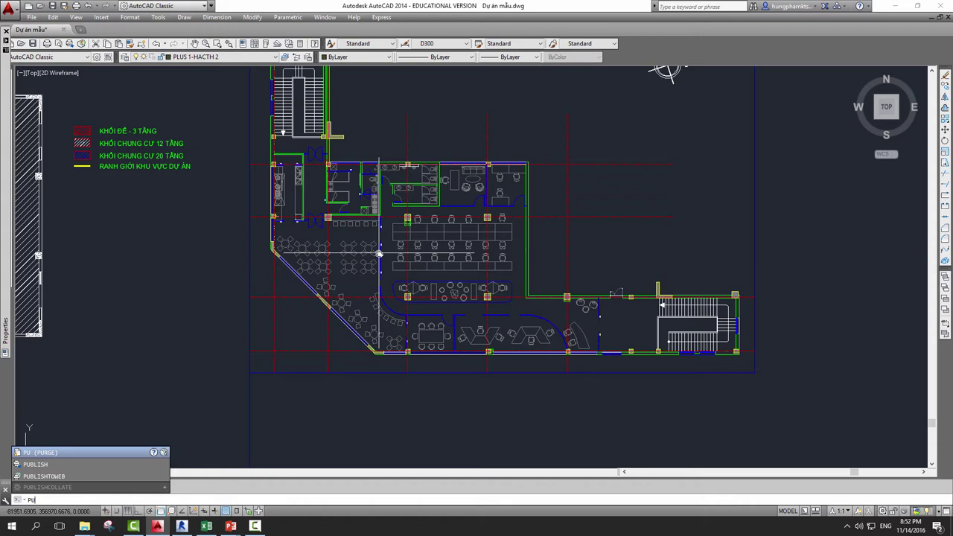
Purge all unused items, approving every confirmation prompt, and close the Purge dialog.
left_click(52, 453)
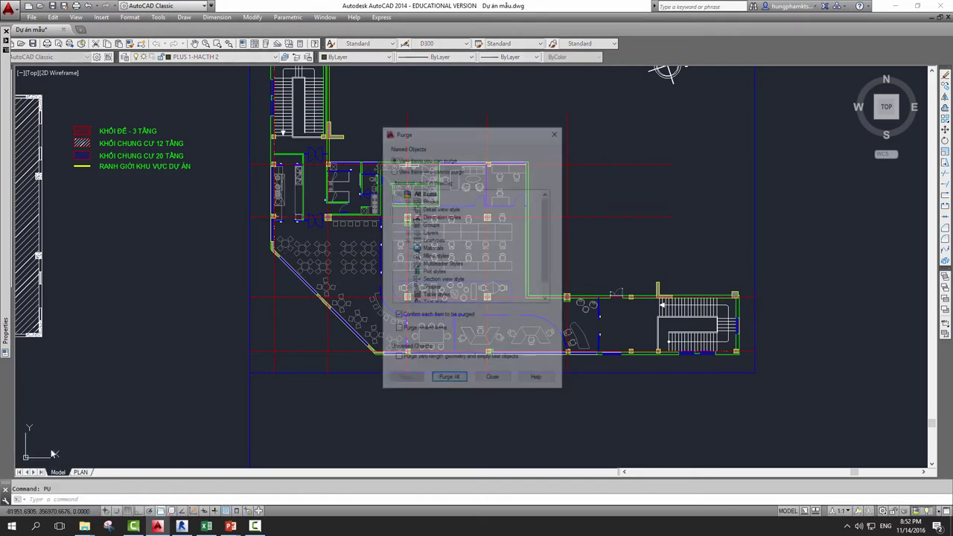
scroll(541, 231, "down", 1)
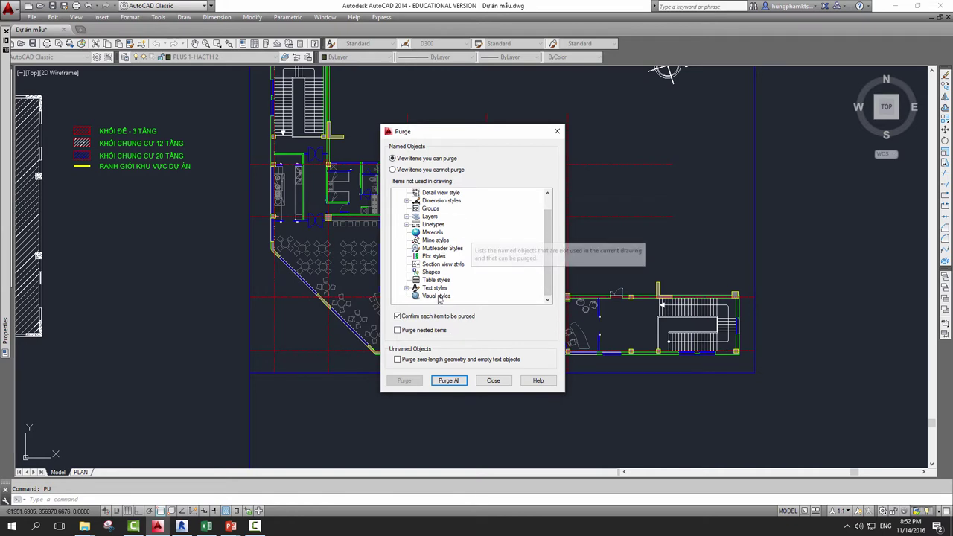
left_click(448, 382)
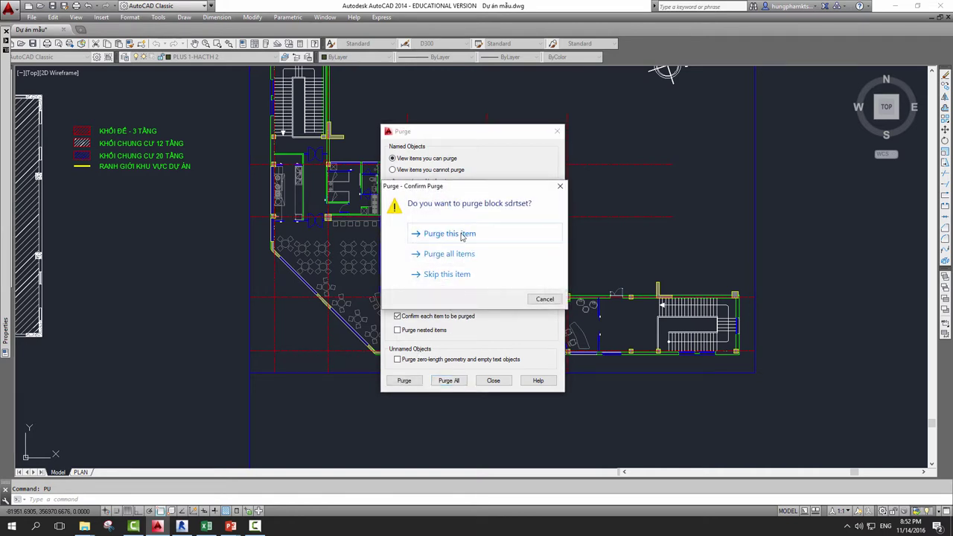
left_click(457, 257)
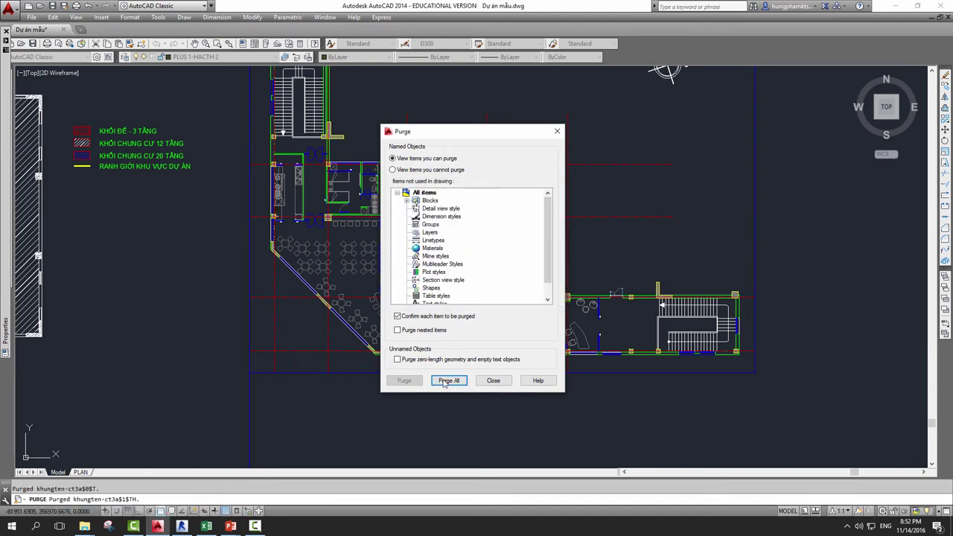
left_click(452, 254)
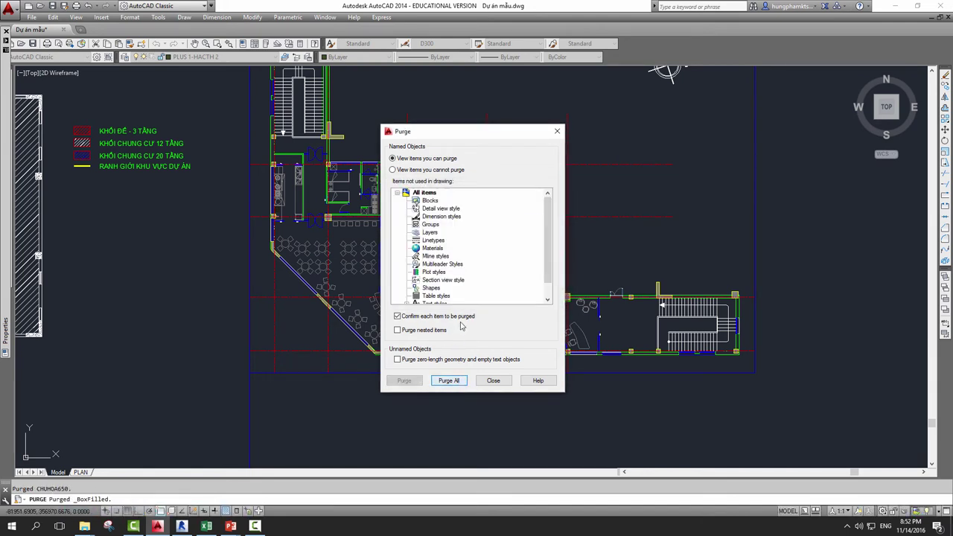
left_click(440, 260)
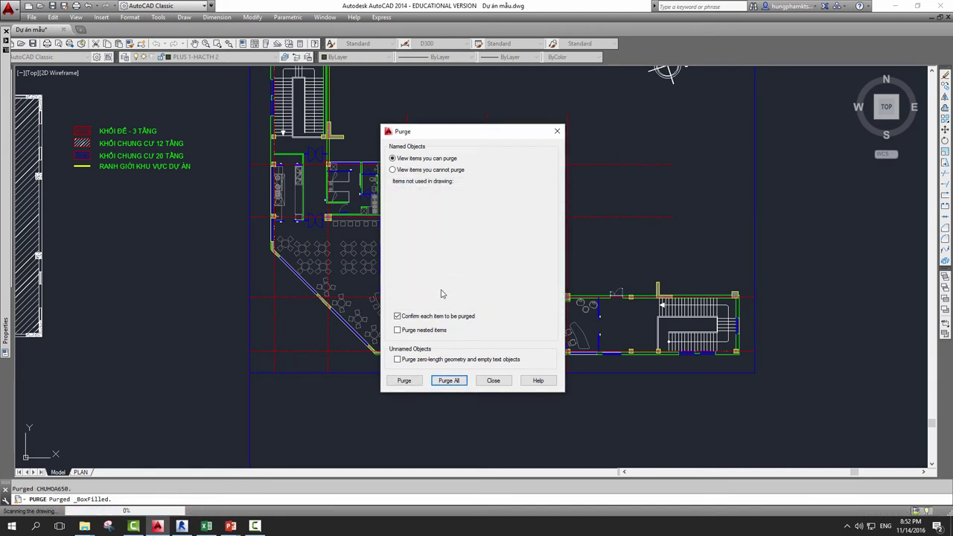
left_click(494, 381)
Review the remaining layers in the layer drop-down list and dismiss it.
scroll(454, 350, "down", 5)
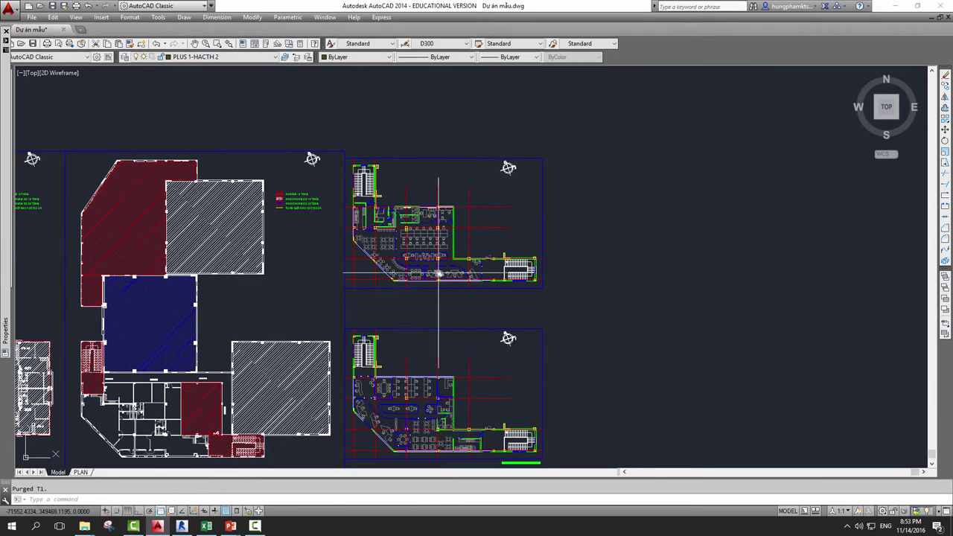
left_click(215, 59)
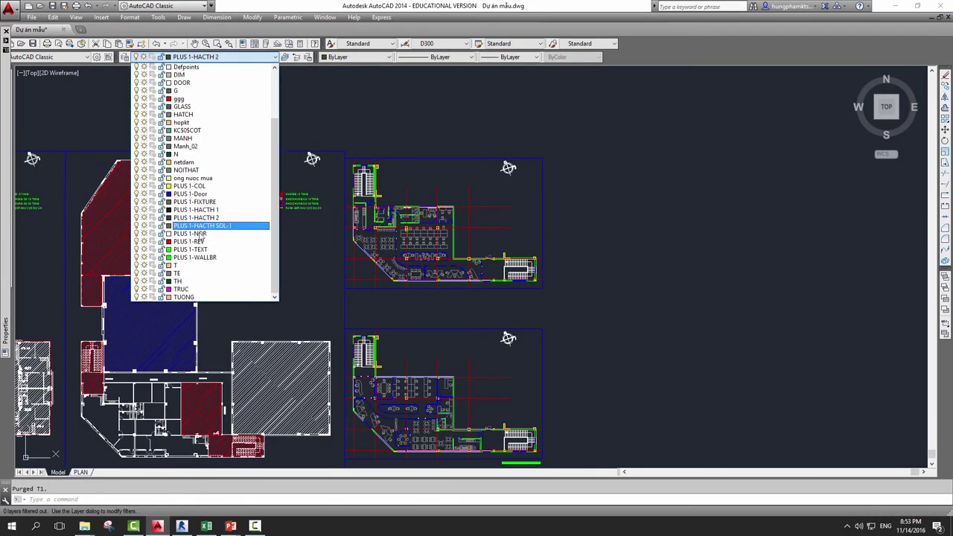
scroll(207, 254, "up", 2)
scroll(207, 255, "up", 2)
key("Escape")
scroll(513, 173, "down", 2)
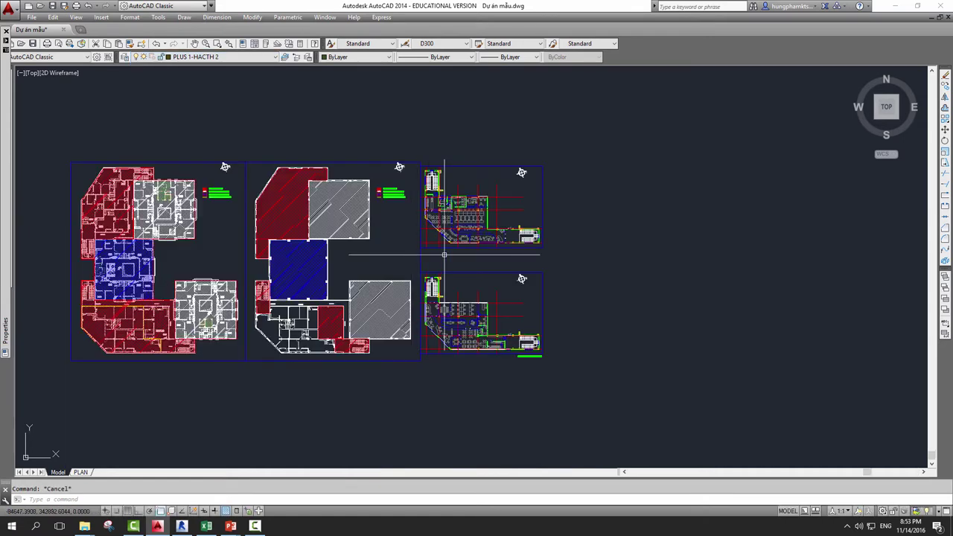
Open the WBLOCK Write Block dialog, reposition it, cancel, and relaunch it with W.
scroll(469, 204, "up", 4)
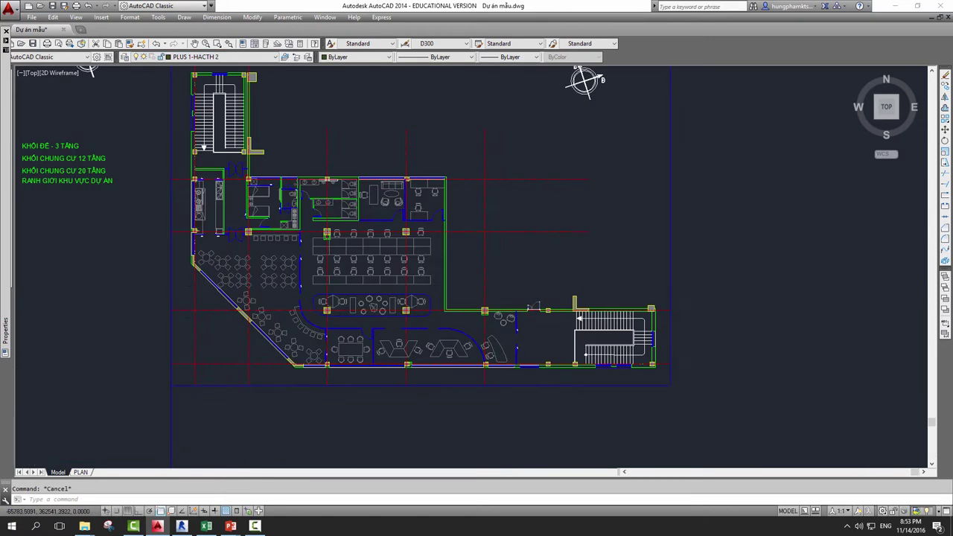
scroll(426, 217, "down", 1)
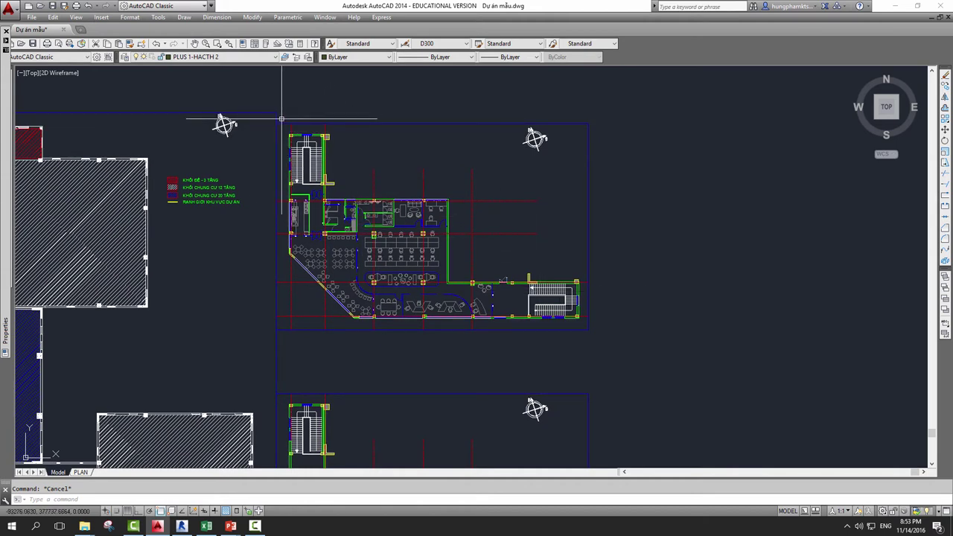
type("w")
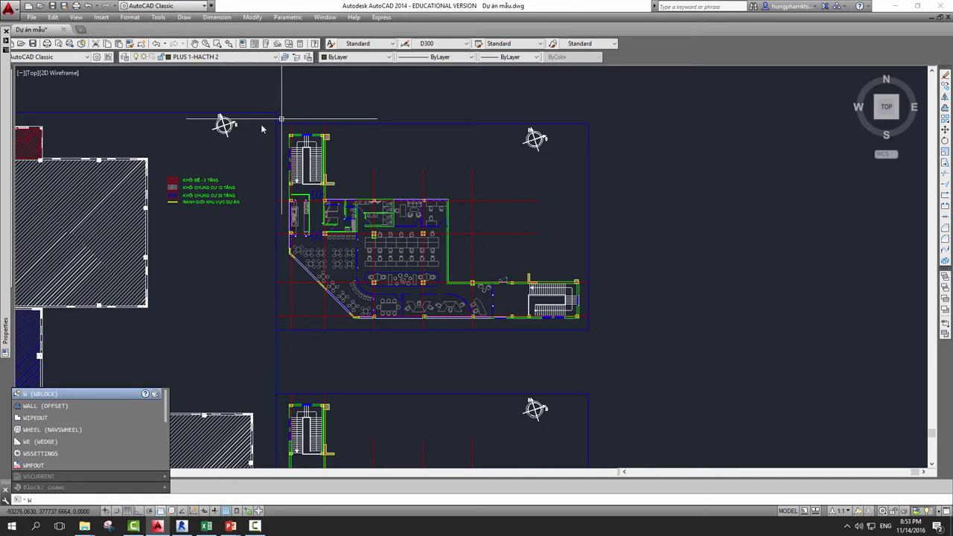
key("Return")
left_click_drag(430, 159, 535, 115)
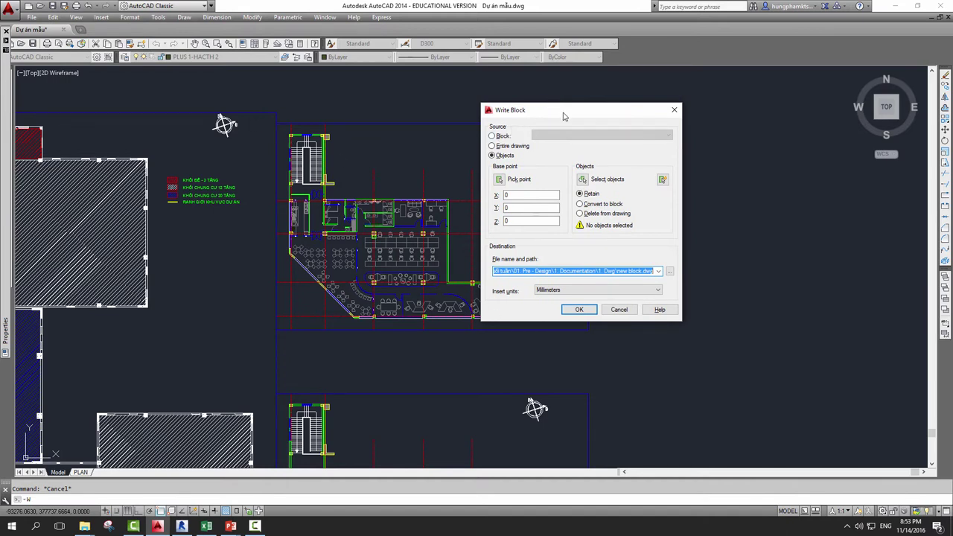
left_click_drag(565, 117, 690, 107)
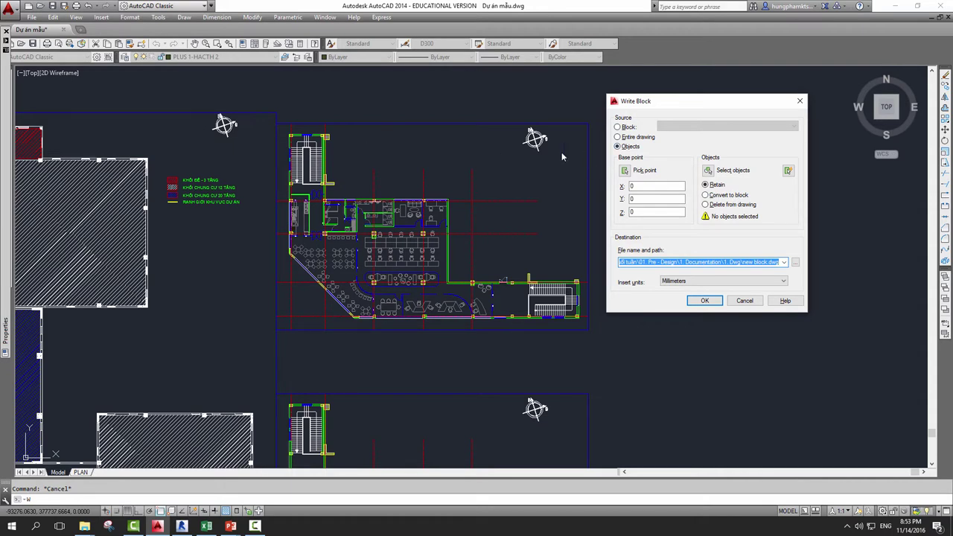
key("Escape")
type("w")
key("Return")
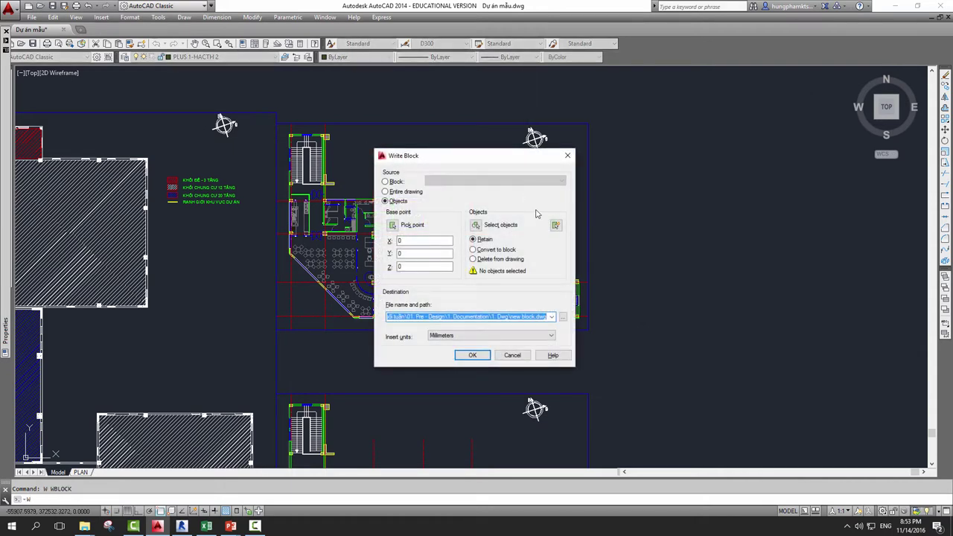
Window-select the upper-right floor plan and deselect its outer frame rectangle, leaving 968 objects.
left_click(476, 226)
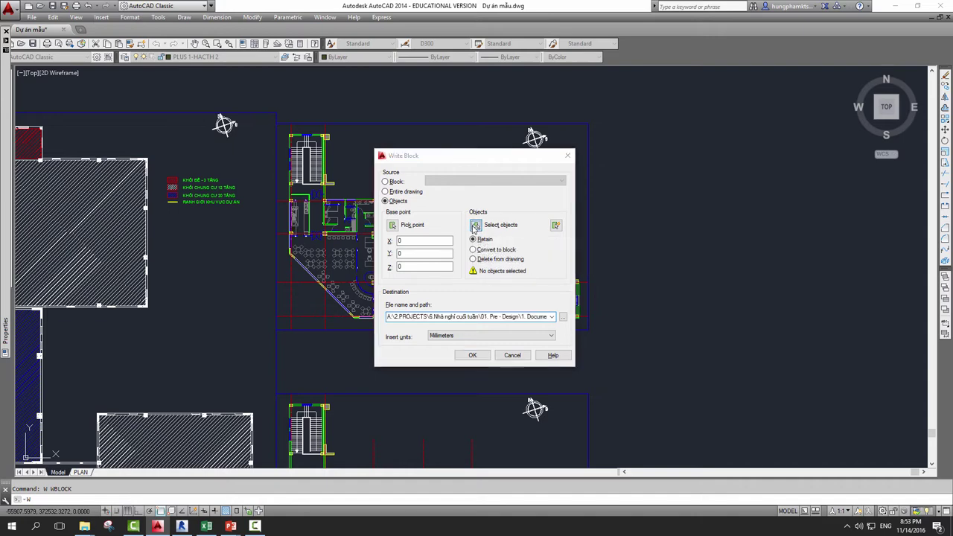
left_click(261, 119)
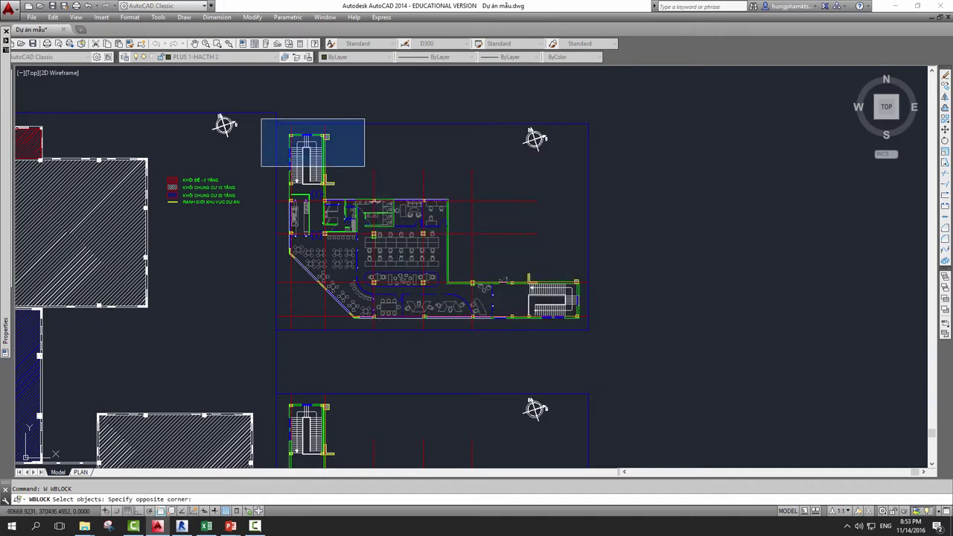
left_click(594, 337)
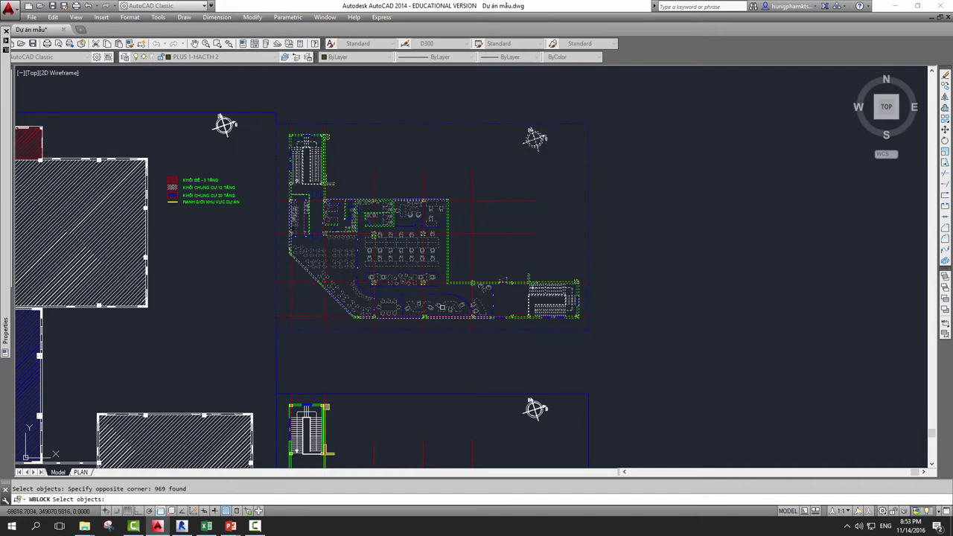
scroll(605, 182, "up", 2)
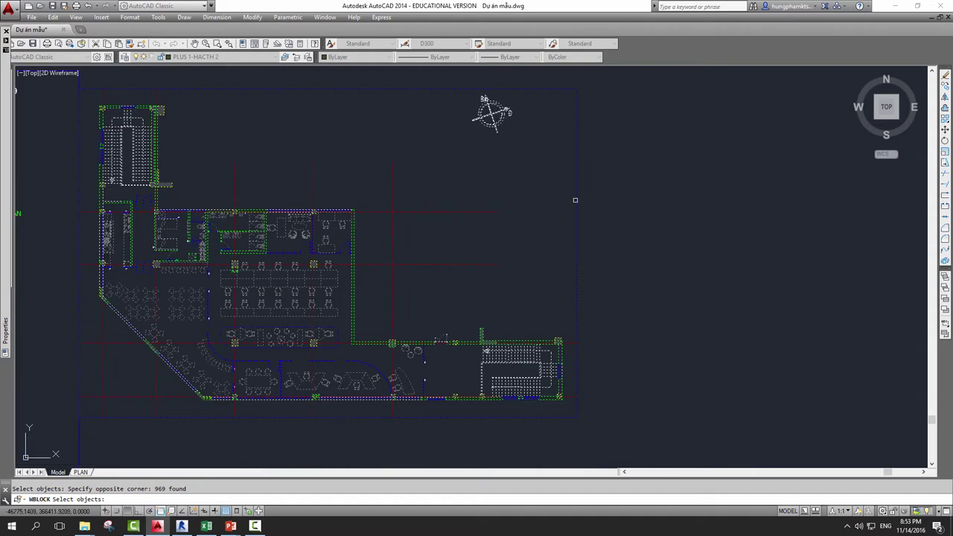
left_click(578, 199, "shift")
Zoom and pan around the site plan while the 968-object selection stays active.
scroll(567, 245, "down", 2)
scroll(485, 238, "up", 5)
scroll(485, 240, "down", 3)
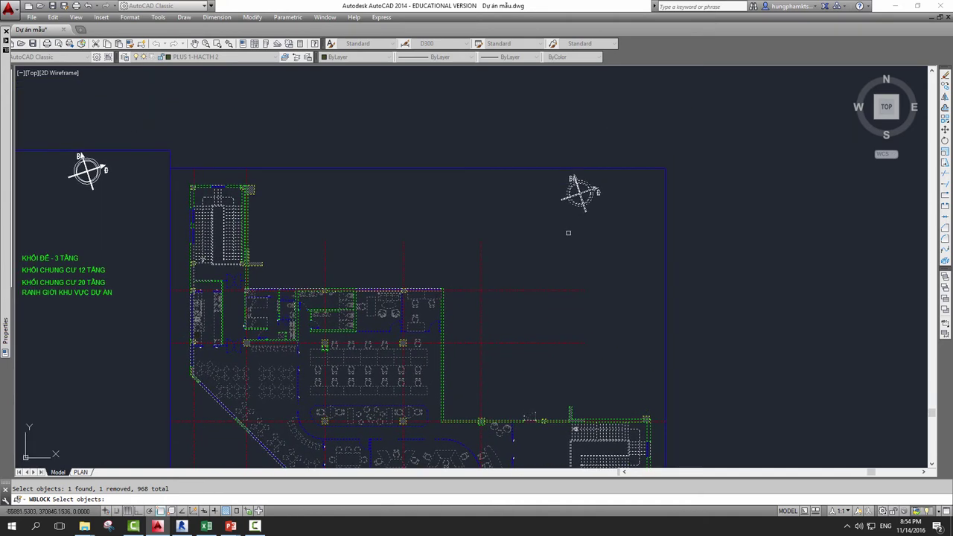
scroll(590, 183, "up", 4)
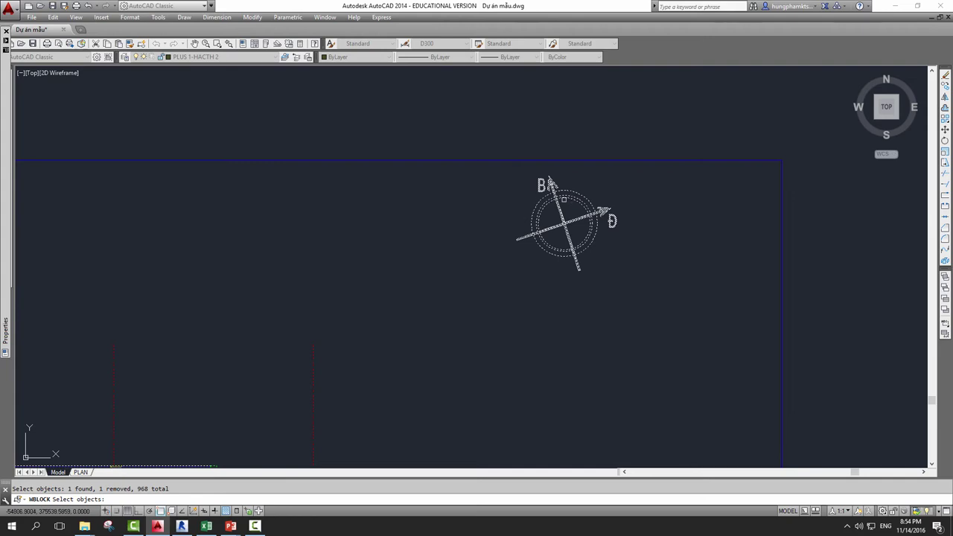
scroll(564, 199, "down", 3)
scroll(572, 221, "up", 4)
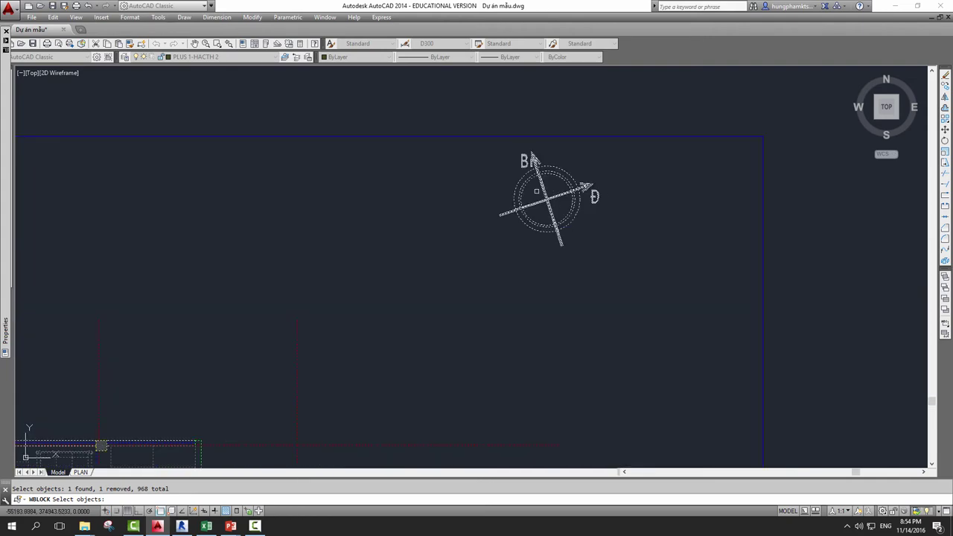
scroll(536, 192, "down", 1)
scroll(542, 196, "down", 2)
scroll(547, 197, "down", 2)
mouse_move(552, 242)
middle_mouse_down()
mouse_move(552, 185)
mouse_move(505, 260)
middle_mouse_up()
scroll(534, 259, "down", 2)
scroll(534, 259, "down", 1)
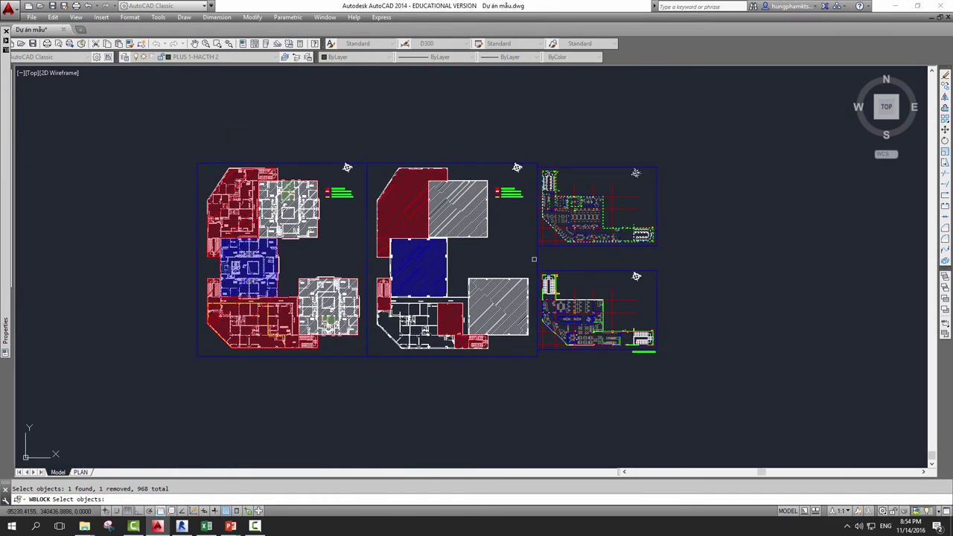
scroll(211, 343, "up", 4)
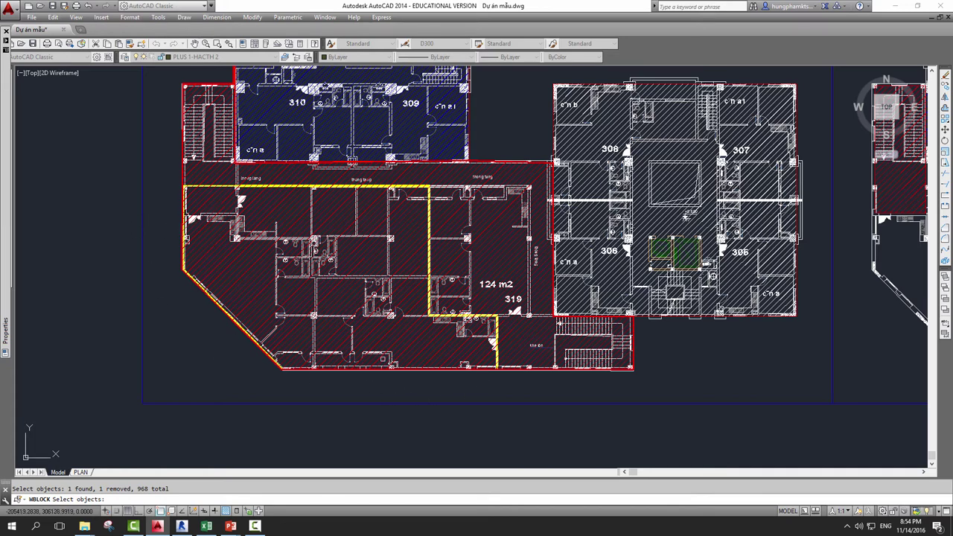
scroll(476, 220, "down", 3)
scroll(496, 187, "down", 2)
scroll(476, 194, "up", 5)
scroll(476, 194, "down", 5)
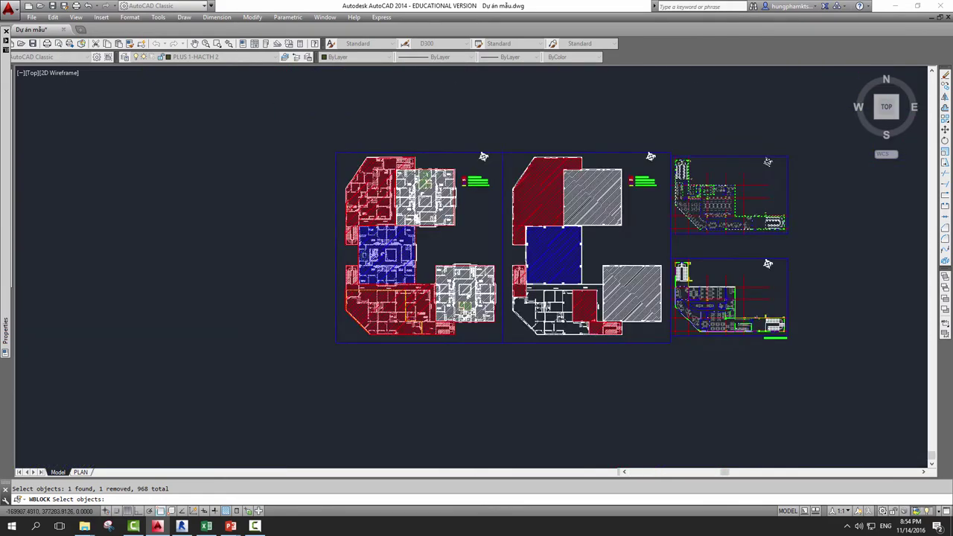
scroll(347, 179, "down", 2)
scroll(564, 189, "up", 4)
scroll(599, 150, "up", 4)
scroll(435, 215, "down", 4)
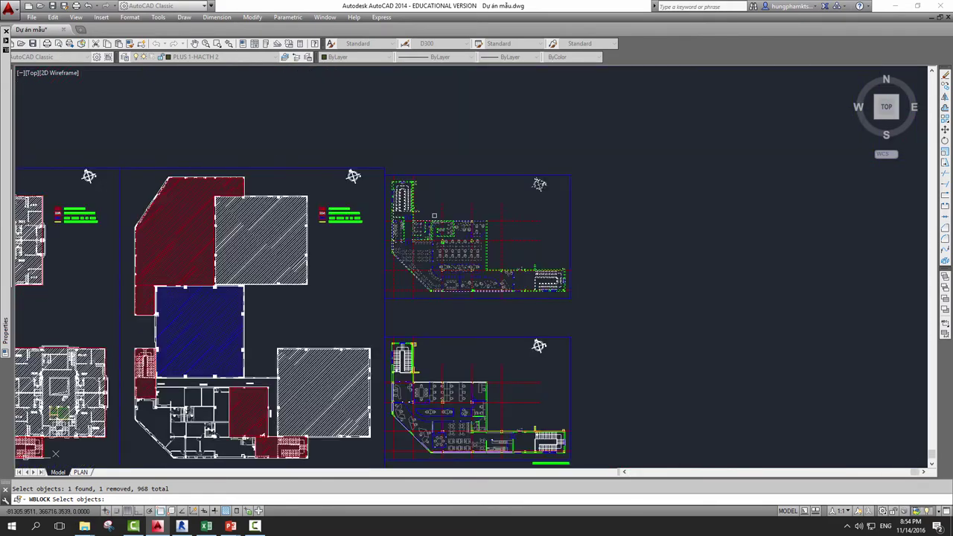
scroll(434, 215, "up", 2)
scroll(417, 212, "up", 2)
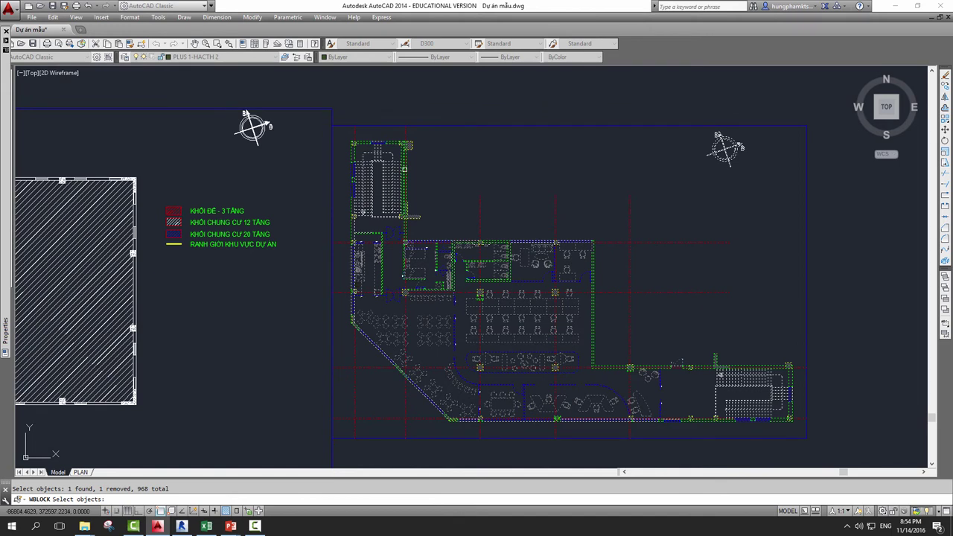
Create a new folder 'xuat cad' inside the Desktop's IMPORT CAD folder for the export.
key("Return")
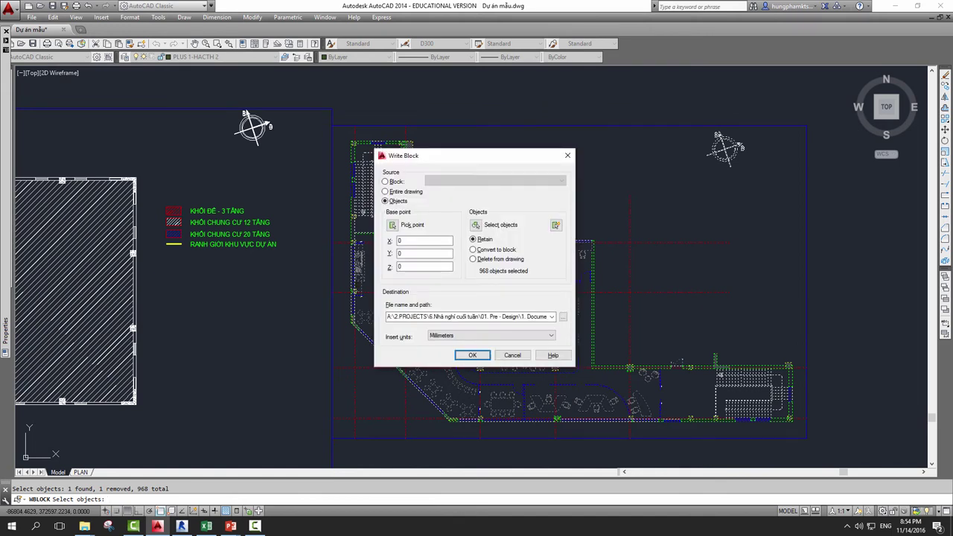
left_click(563, 318)
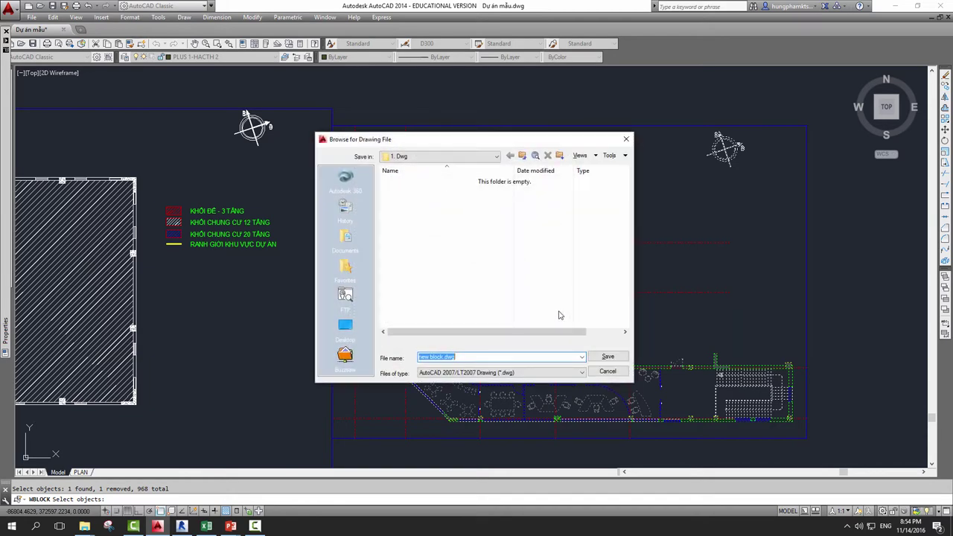
left_click(349, 328)
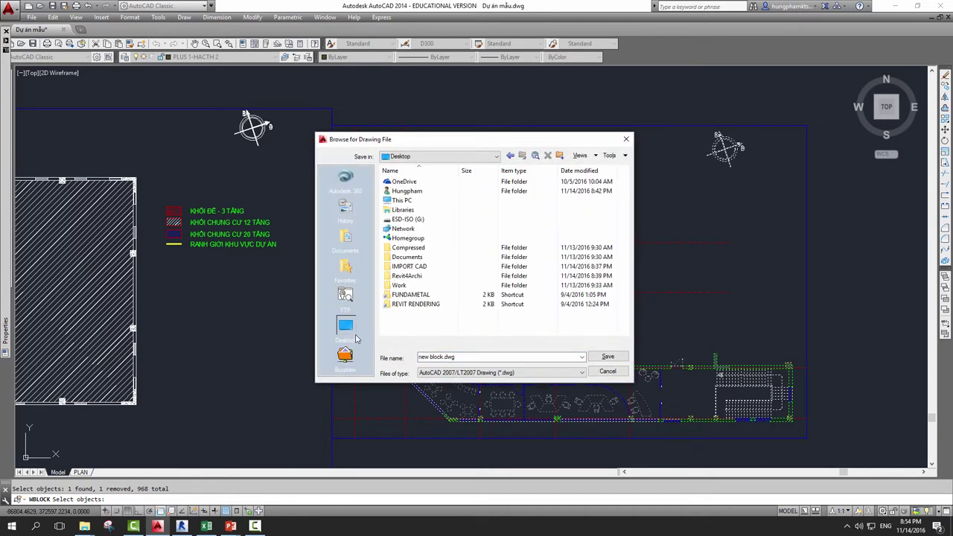
double_click(411, 267)
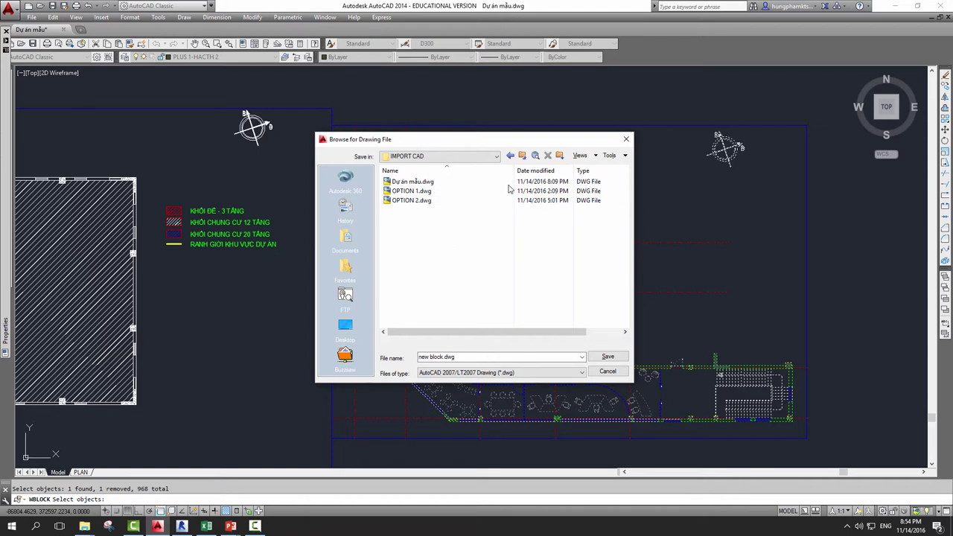
right_click(422, 248)
mouse_move(477, 351)
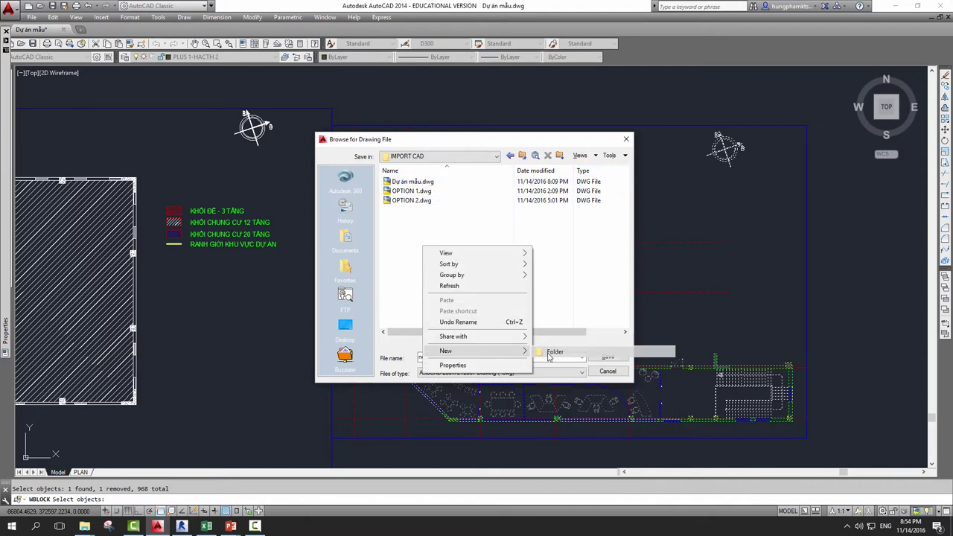
left_click(555, 353)
type("x")
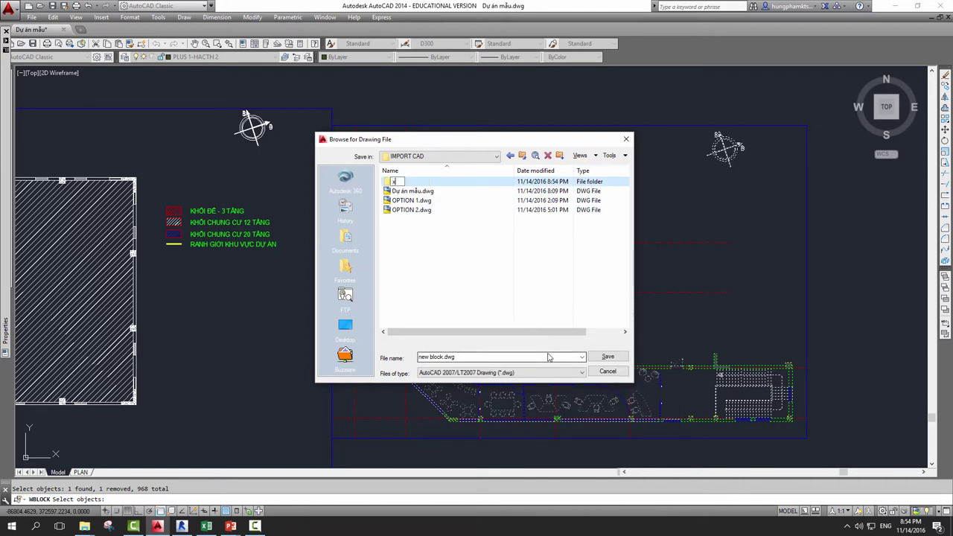
type("uat cad")
key("Return")
key("Return")
Set the export file to OPTION 1 in xuat cad as AutoCAD 2007/LT2007 Drawing.
left_click(535, 356)
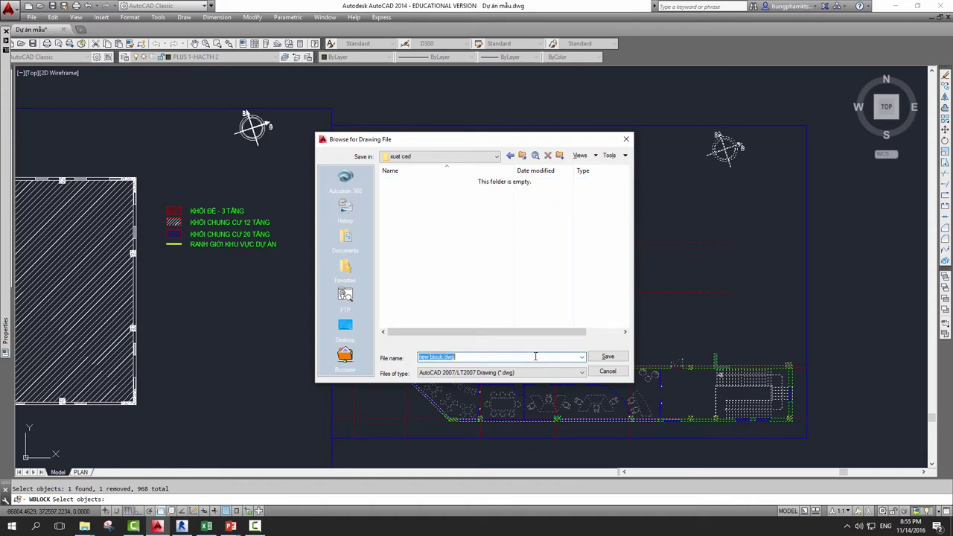
type("d")
left_click(509, 373)
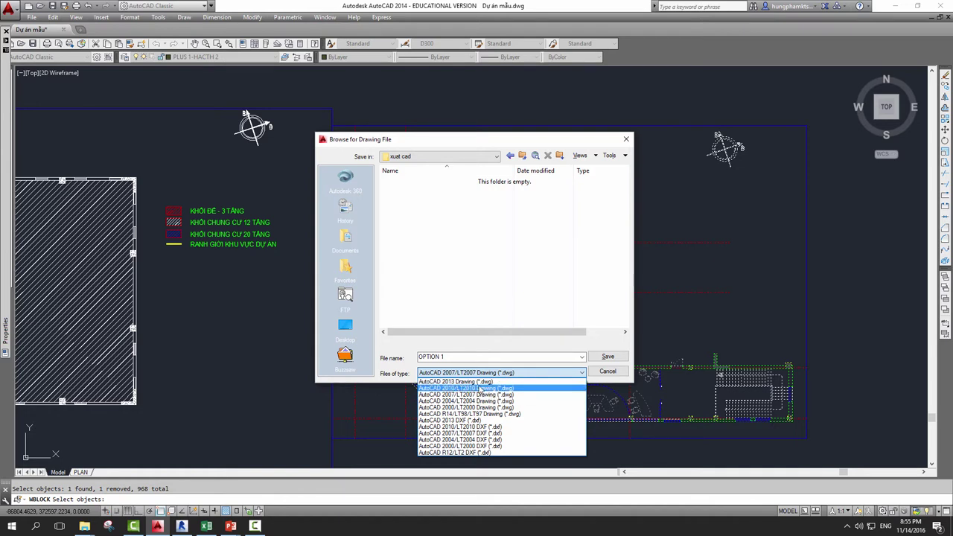
left_click(510, 272)
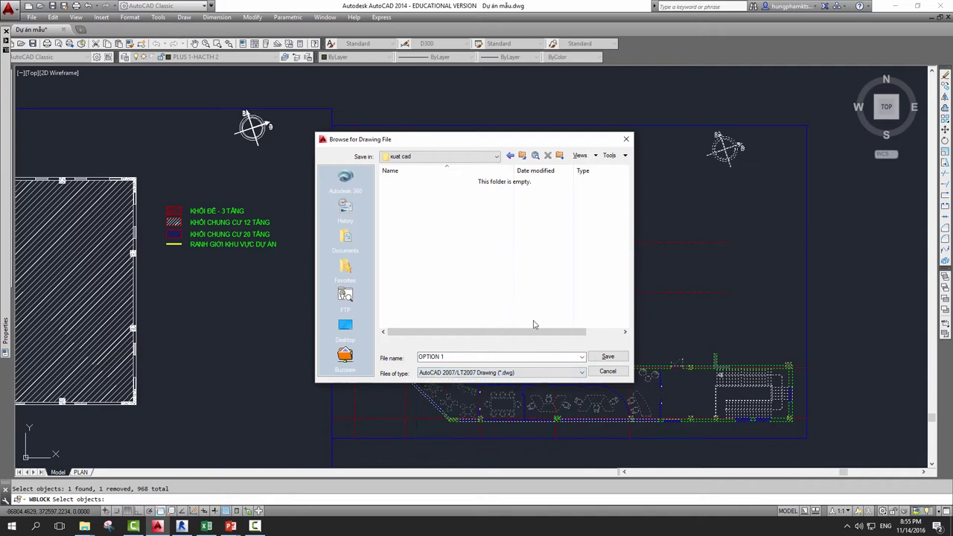
left_click(606, 357)
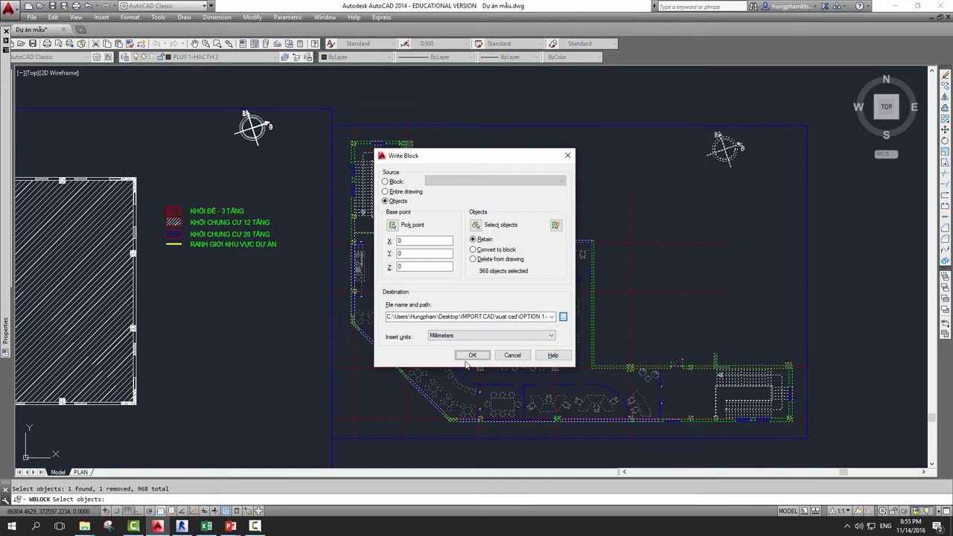
Keep Millimeters as insert units and begin picking the base point, panning to both furniture plans.
left_click(453, 336)
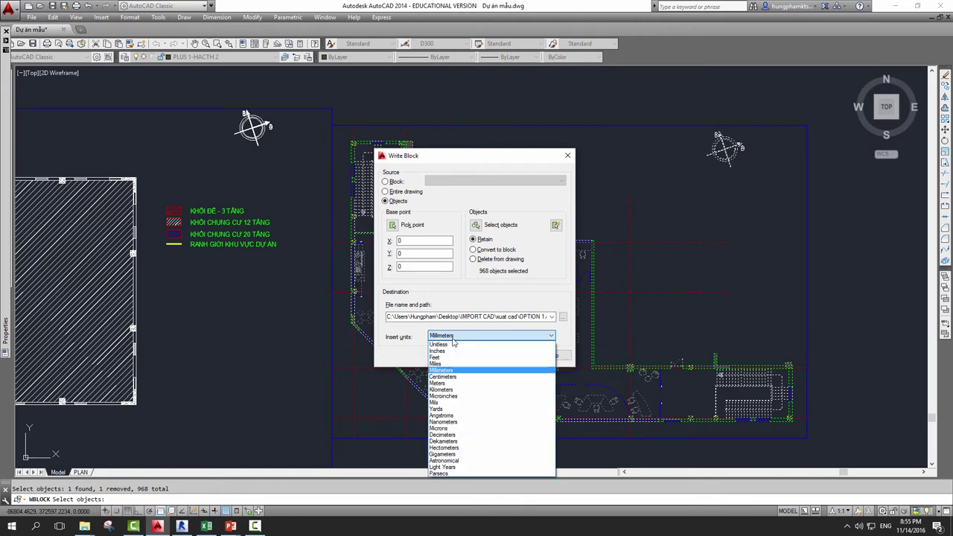
left_click(443, 370)
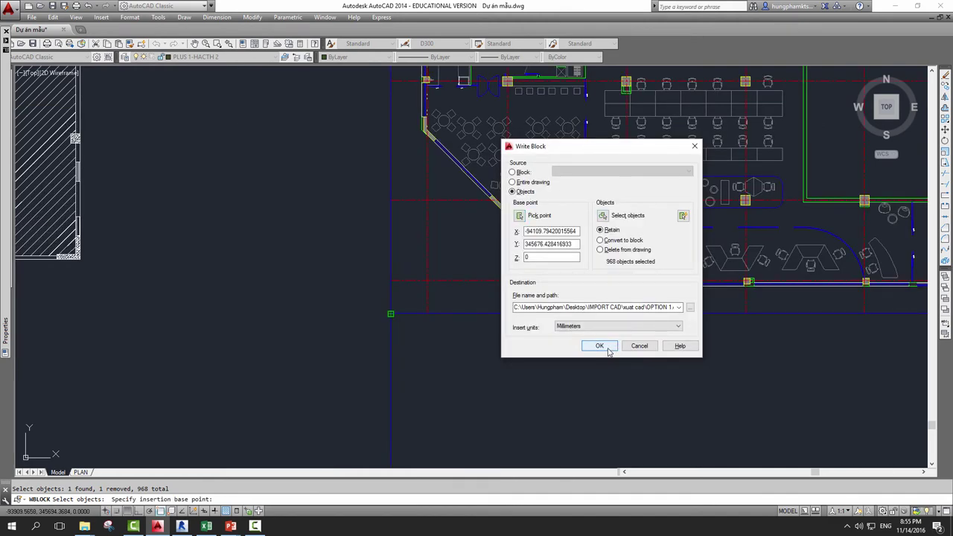
left_click(520, 216)
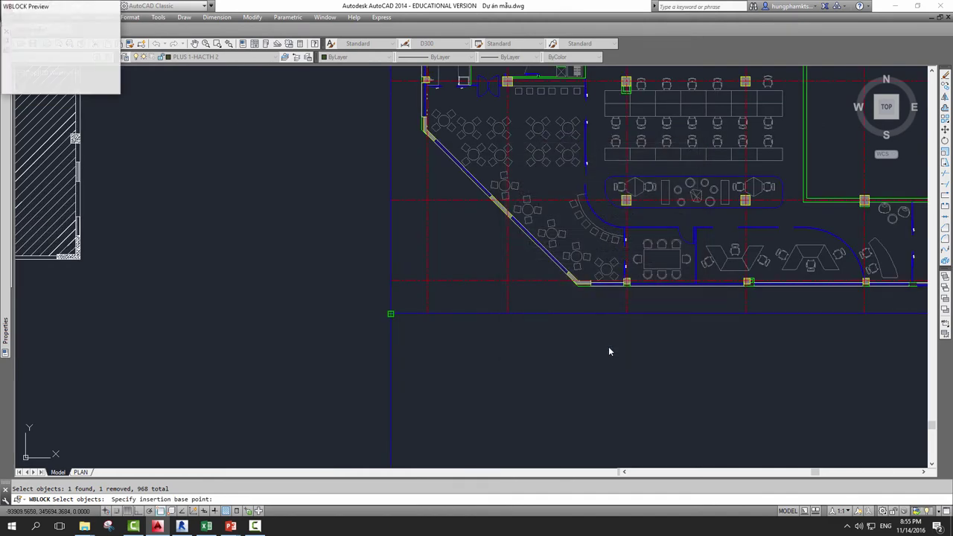
scroll(511, 331, "down", 5)
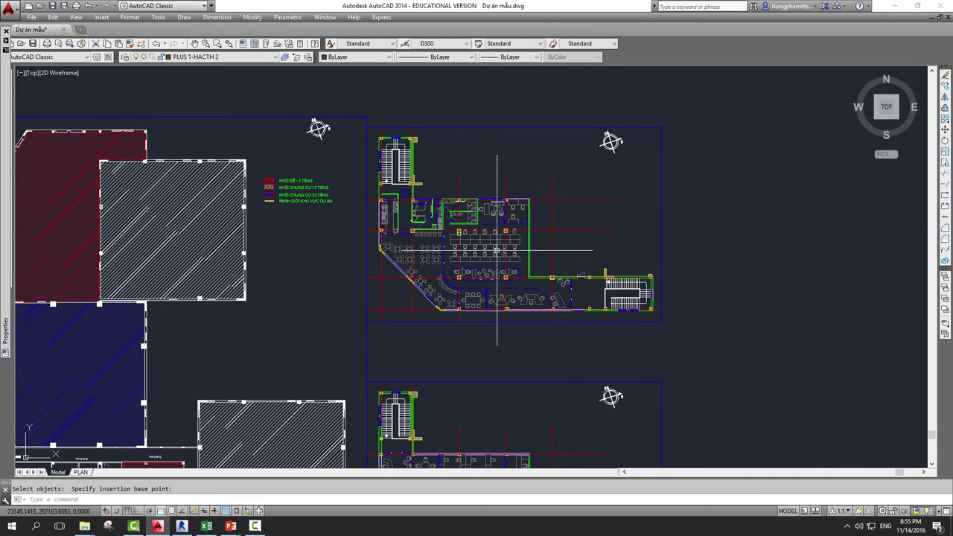
middle_click_drag(439, 350, 391, 156)
Rerun WBLOCK and window-select the lower furniture plan's 834 objects, removing one stray object.
key("Escape")
type("w")
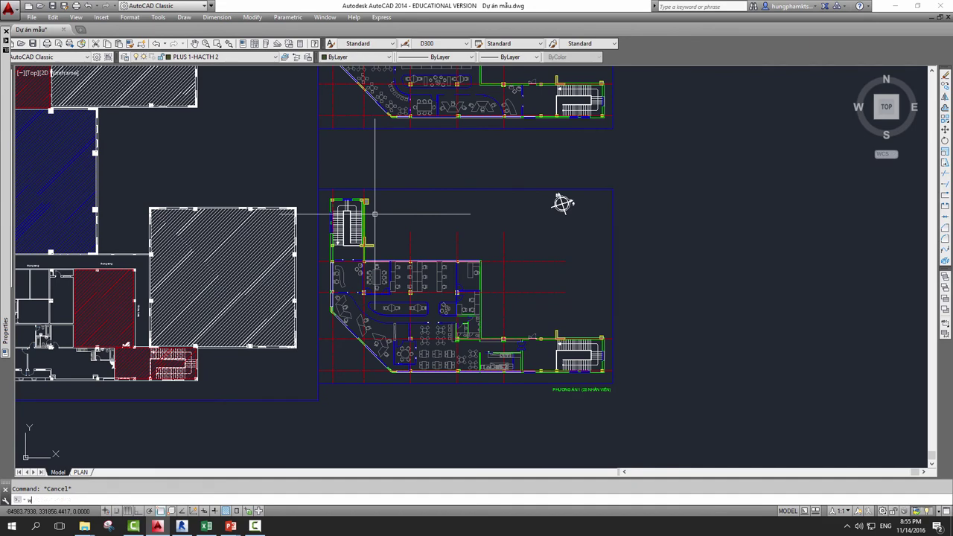
key("Return")
left_click(605, 188)
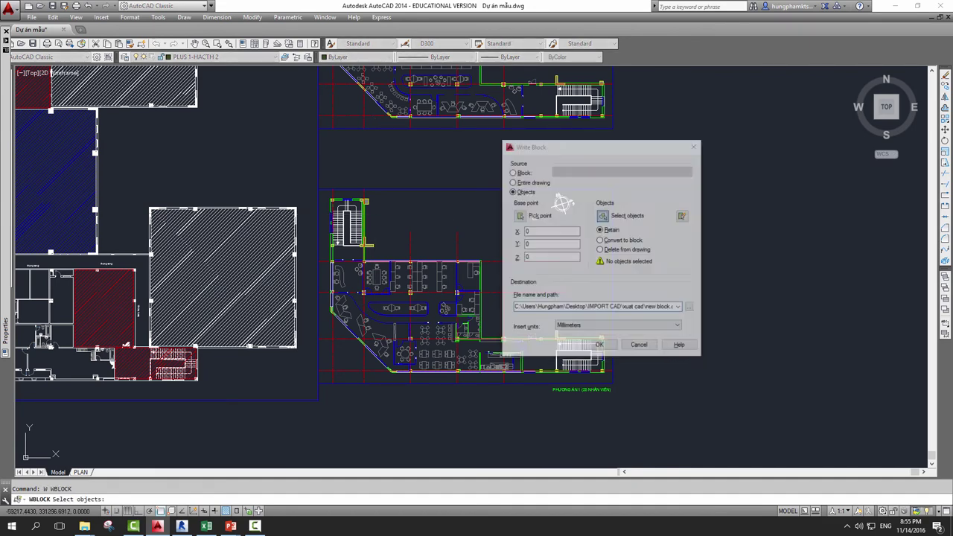
left_click(302, 183)
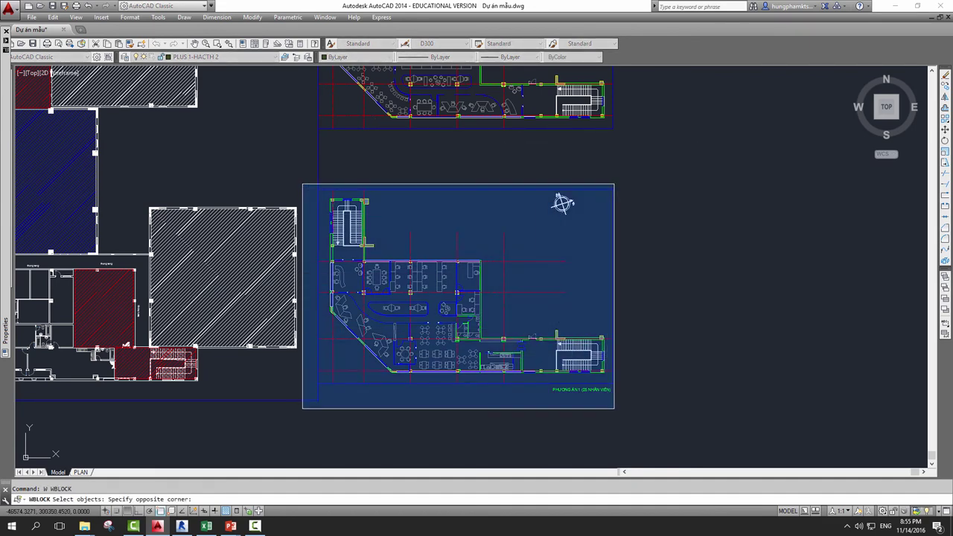
left_click(622, 385)
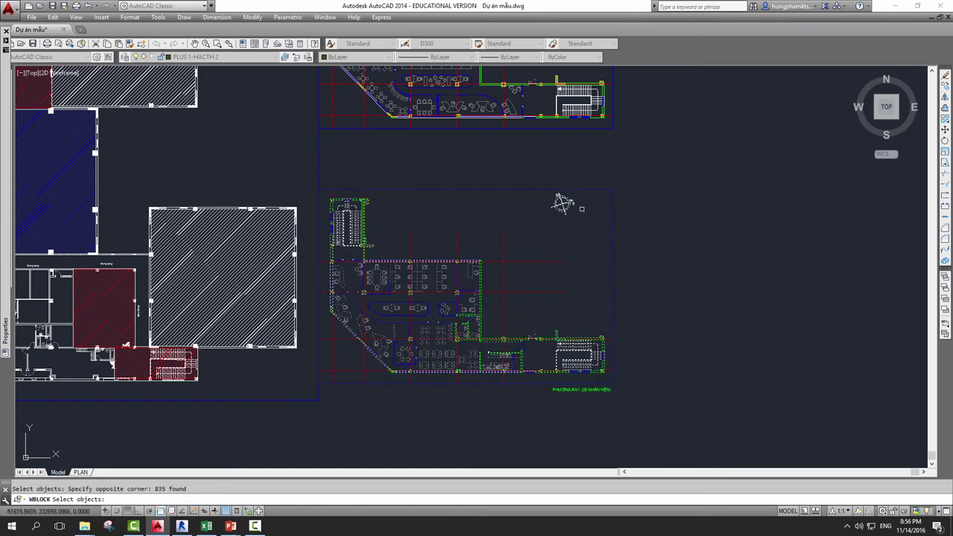
scroll(608, 204, "up", 2)
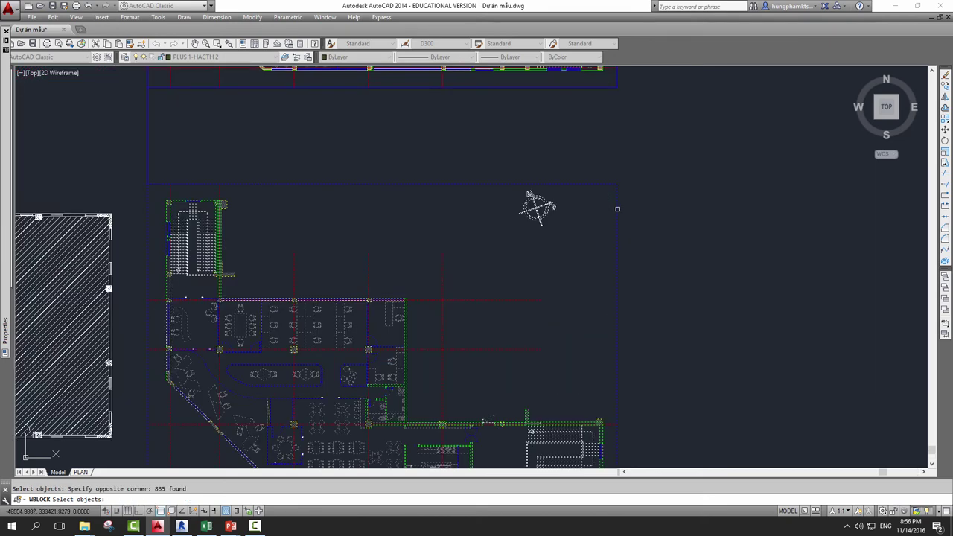
left_click(618, 209, "shift")
scroll(618, 209, "down", 1)
scroll(615, 211, "down", 3)
scroll(494, 298, "up", 2)
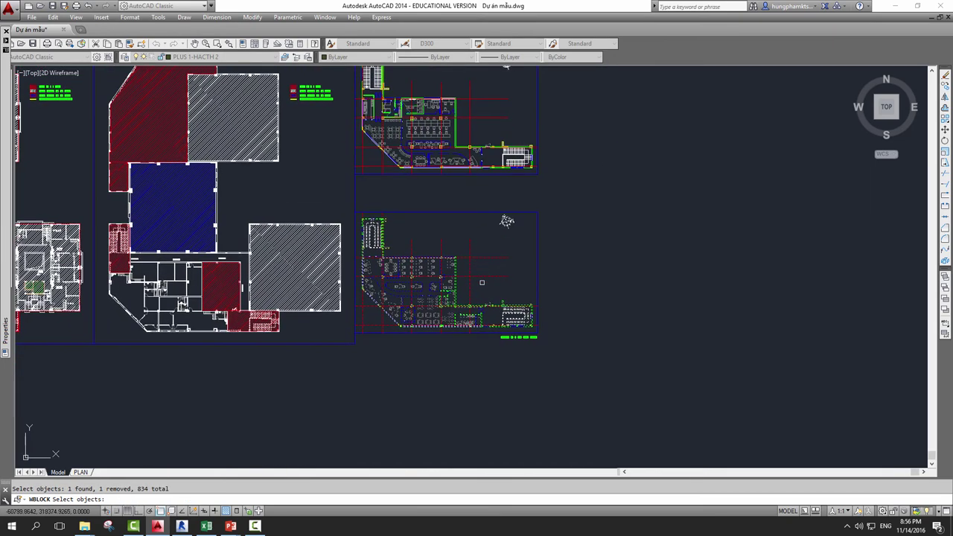
scroll(478, 292, "up", 1)
key("Return")
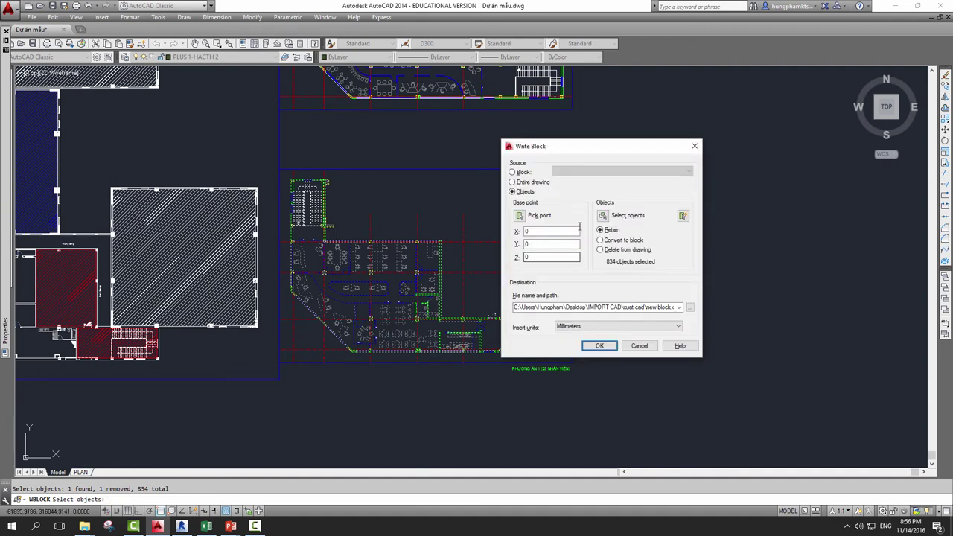
Name the export OPTION 2, keep Millimeters insert units, and write the file.
left_click(690, 307)
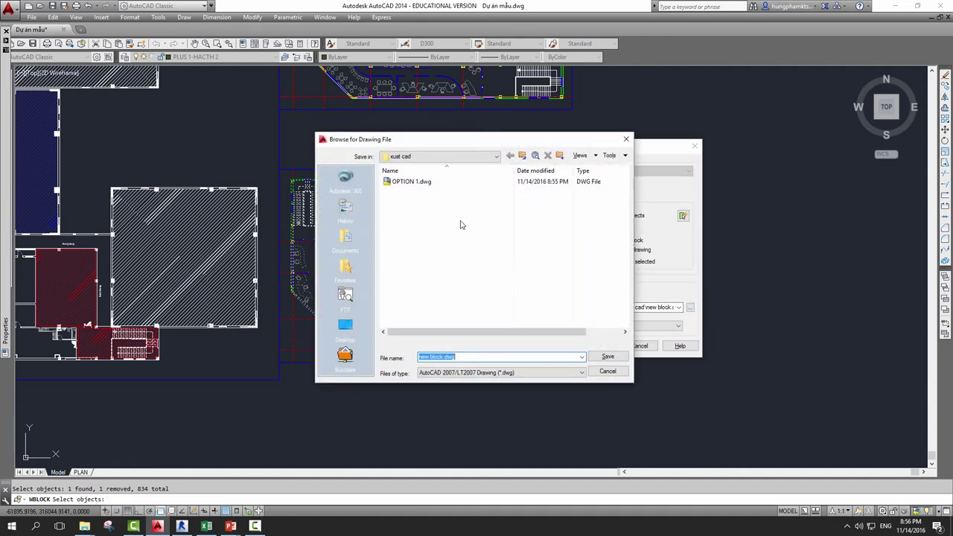
type("OPTION ")
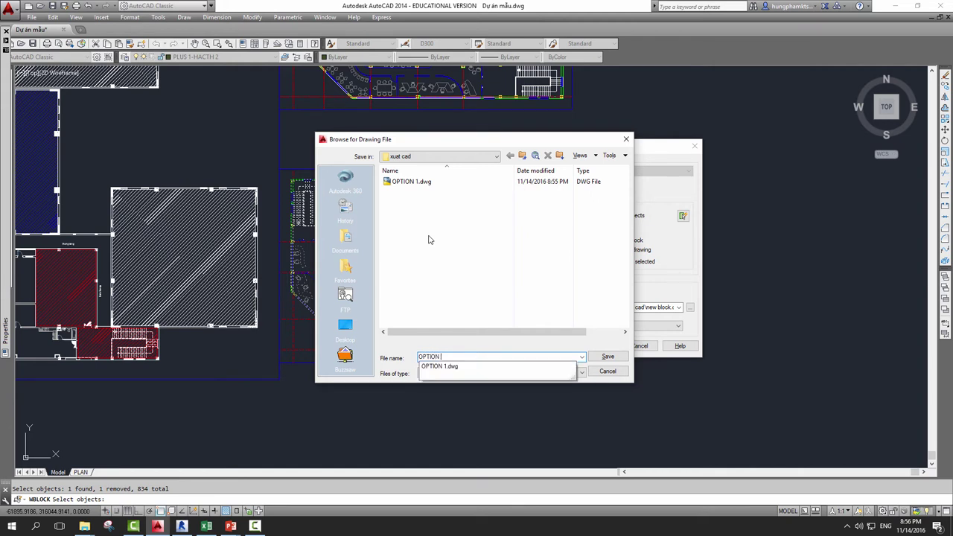
type("2")
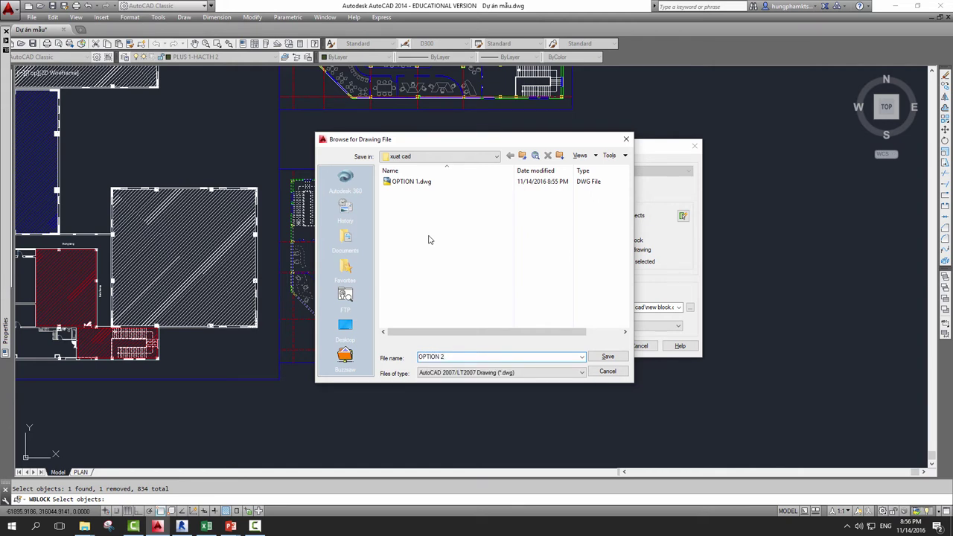
left_click_drag(456, 145, 557, 135)
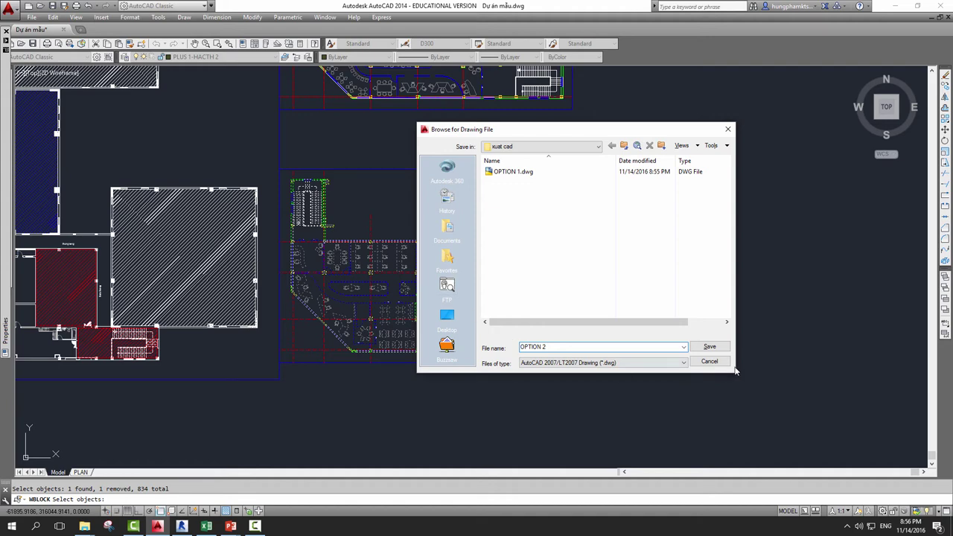
left_click(710, 347)
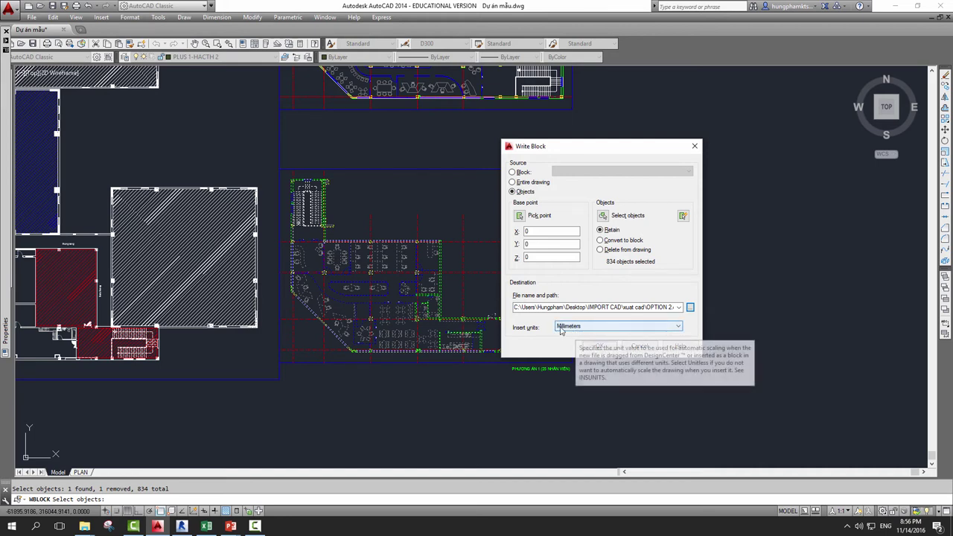
left_click(577, 328)
left_click(577, 328)
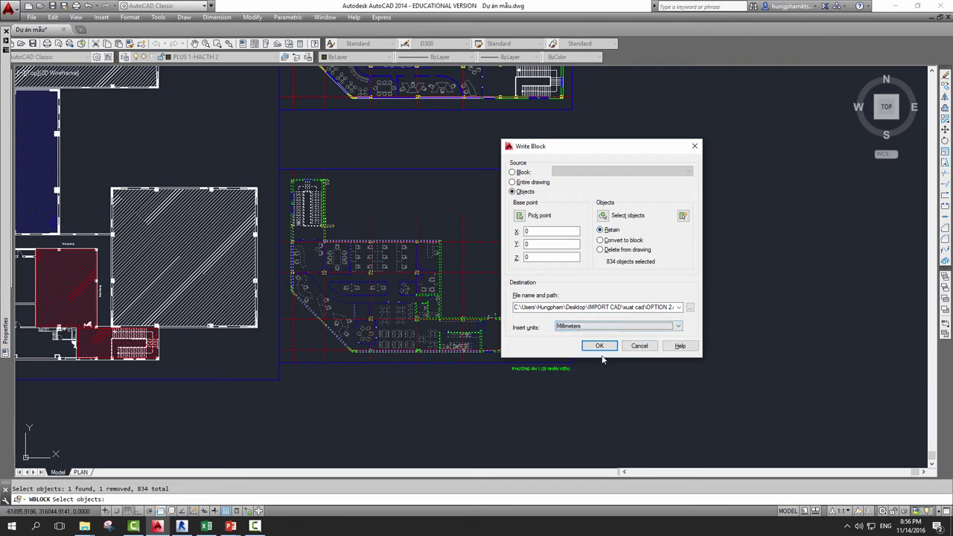
left_click(599, 346)
scroll(512, 330, "down", 5)
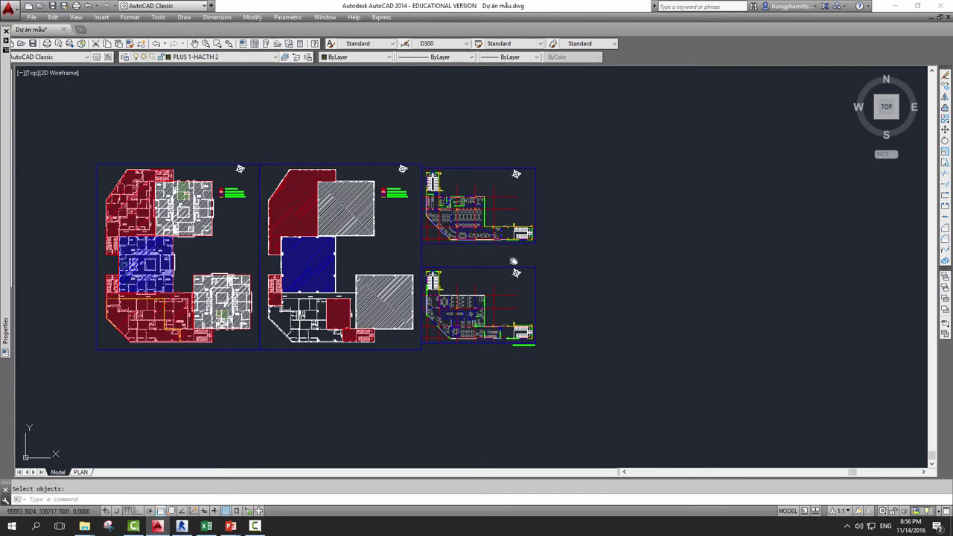
scroll(398, 184, "up", 5)
scroll(399, 184, "down", 2)
middle_click_drag(399, 184, 395, 158)
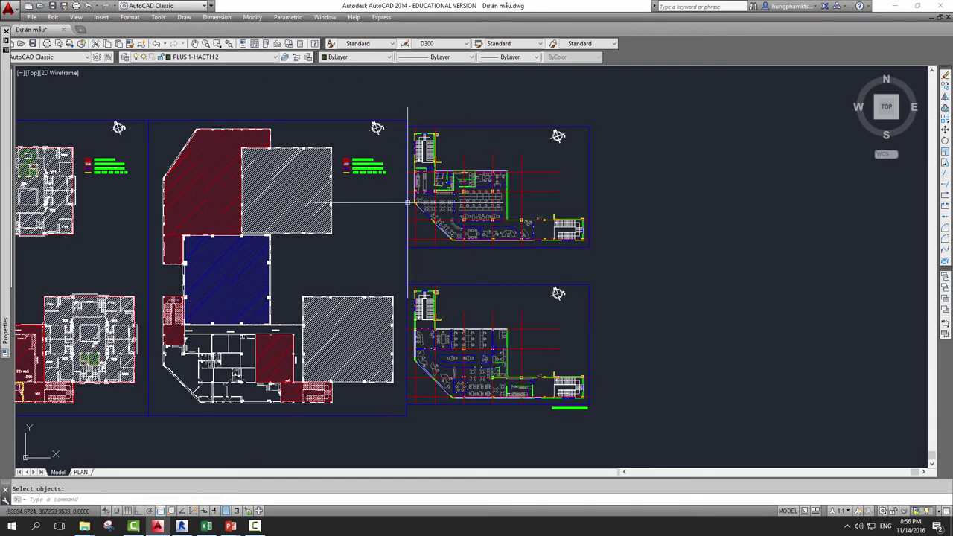
middle_click_drag(283, 319, 345, 286)
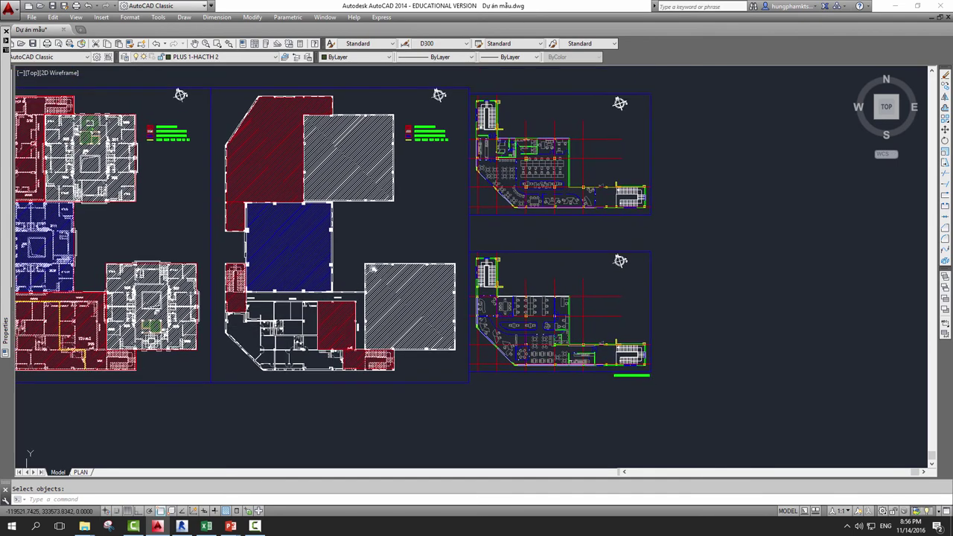
scroll(270, 319, "up", 1)
scroll(271, 347, "up", 1)
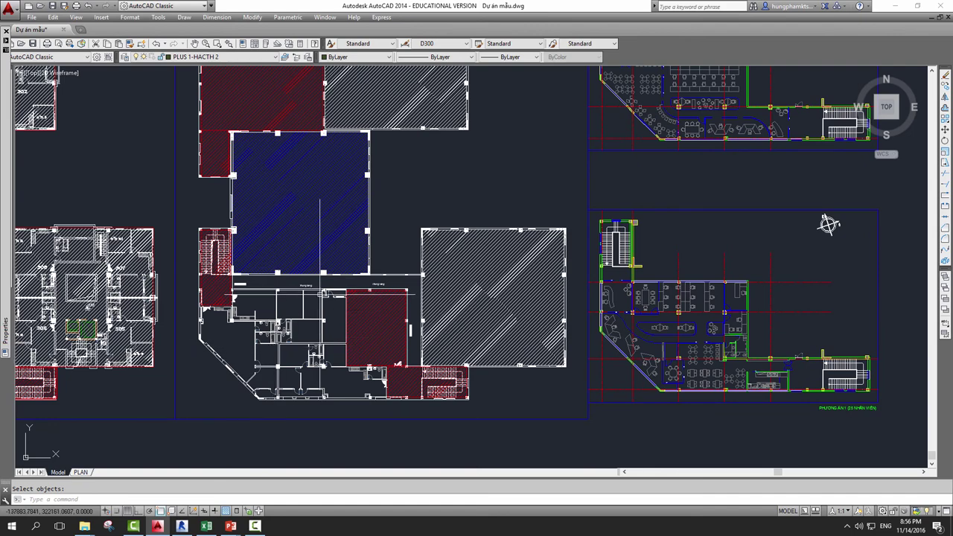
middle_click_drag(320, 292, 301, 362)
scroll(215, 197, "up", 2)
middle_click_drag(215, 197, 224, 267)
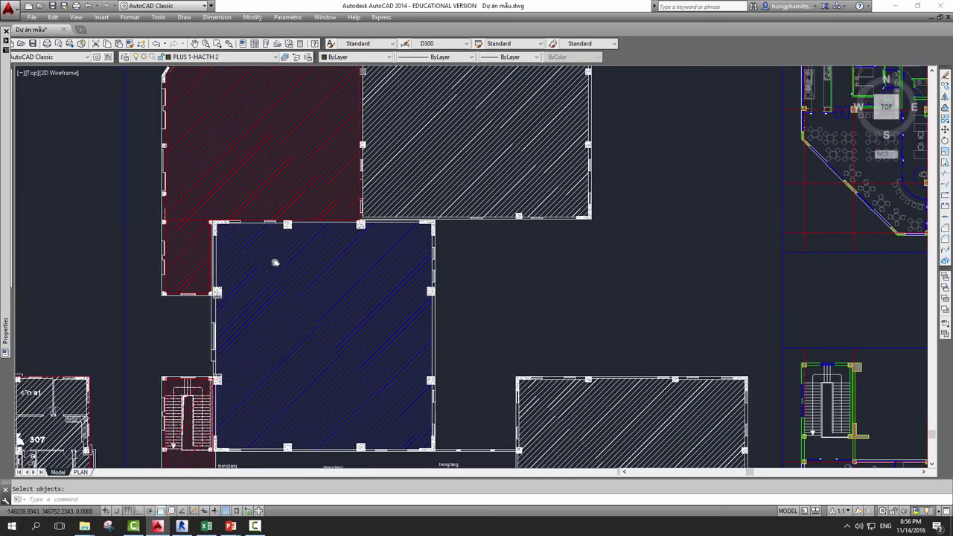
scroll(261, 200, "down", 1)
scroll(261, 199, "up", 1)
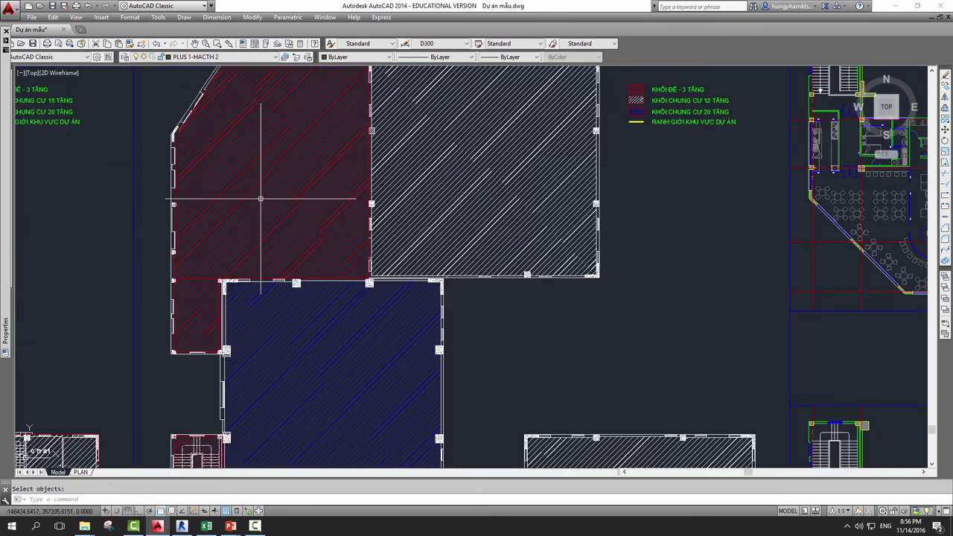
scroll(172, 213, "up", 1)
scroll(172, 240, "down", 2)
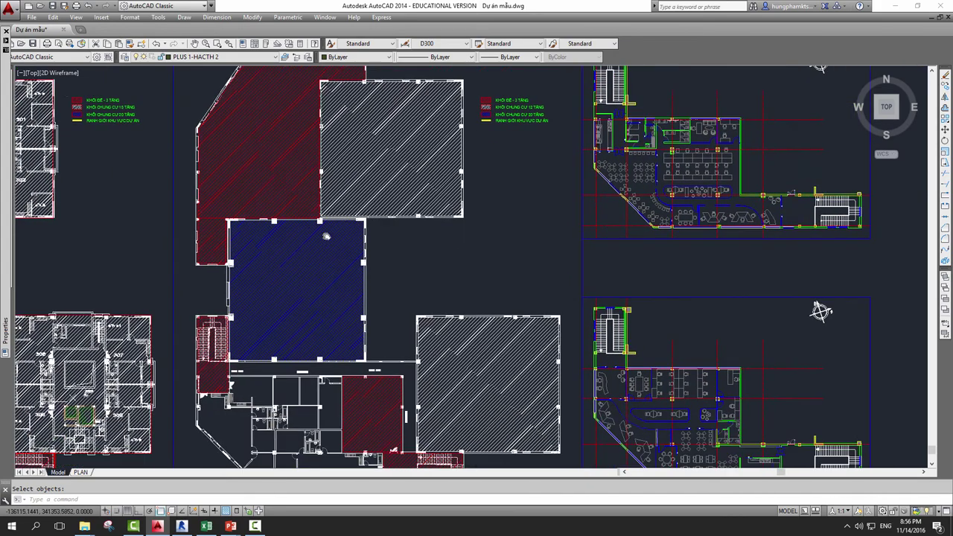
middle_click_drag(469, 398, 469, 340)
scroll(468, 340, "up", 1)
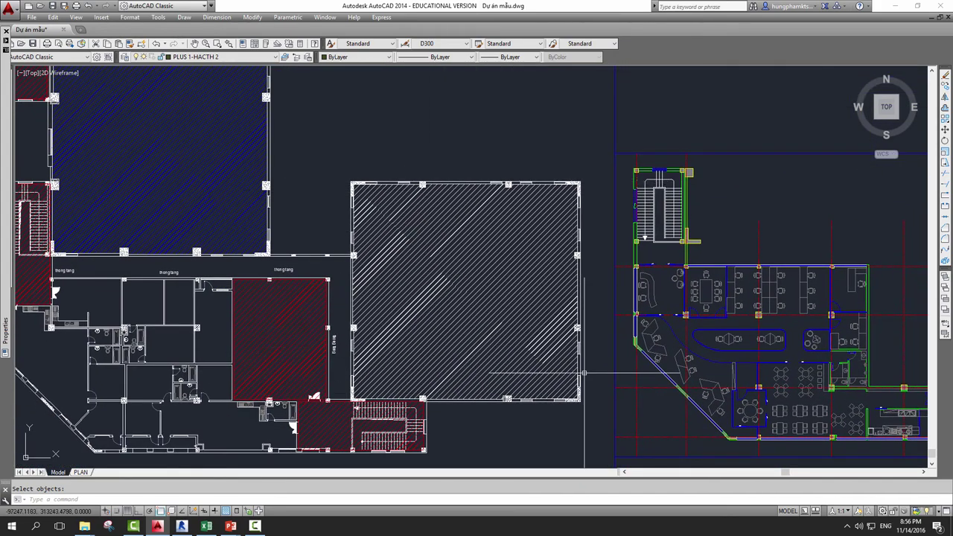
scroll(422, 261, "down", 2)
middle_click_drag(326, 234, 291, 257)
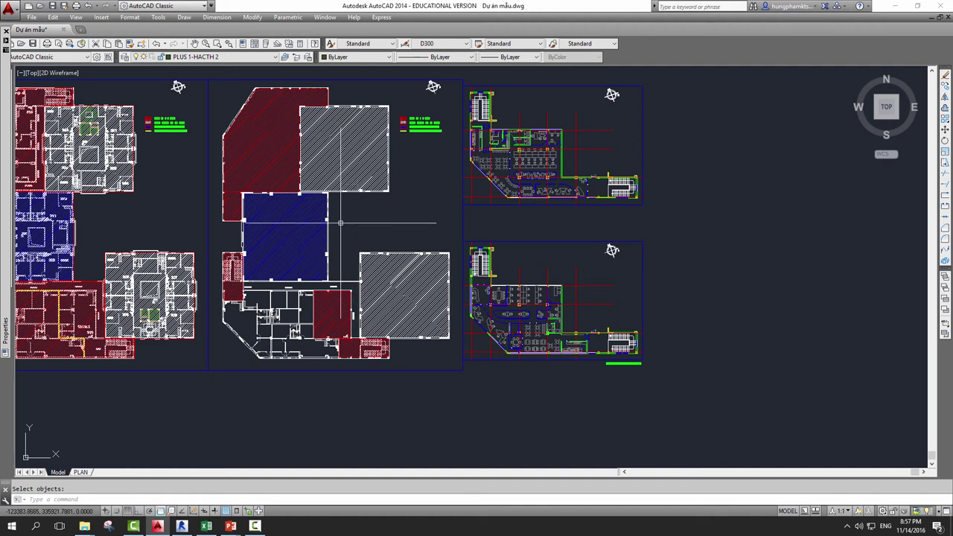
middle_click_drag(313, 142, 339, 186)
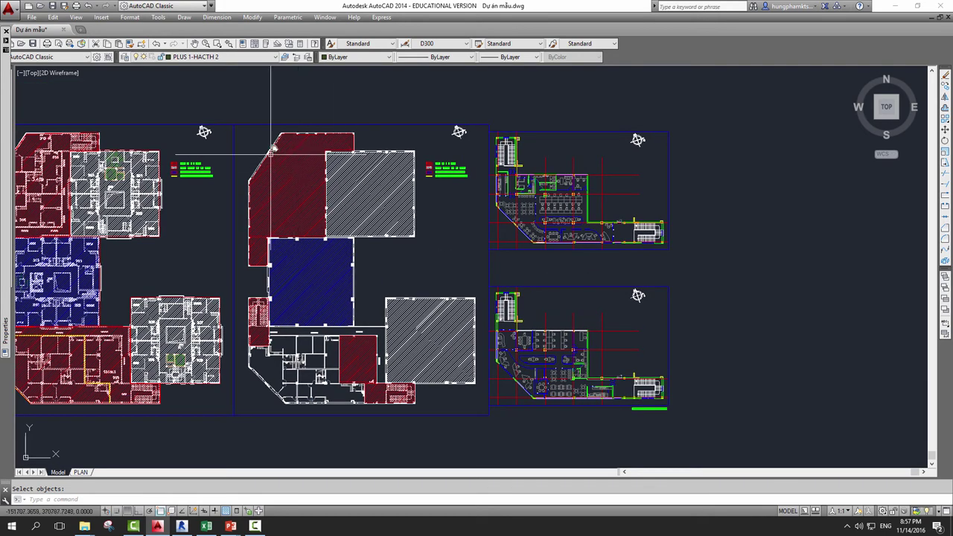
middle_click_drag(272, 130, 275, 106)
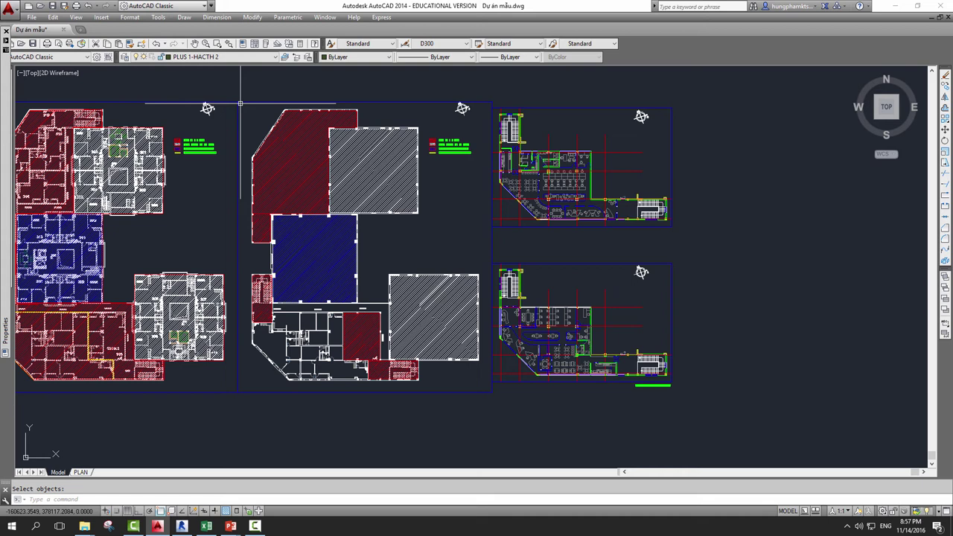
scroll(357, 319, "up", 2)
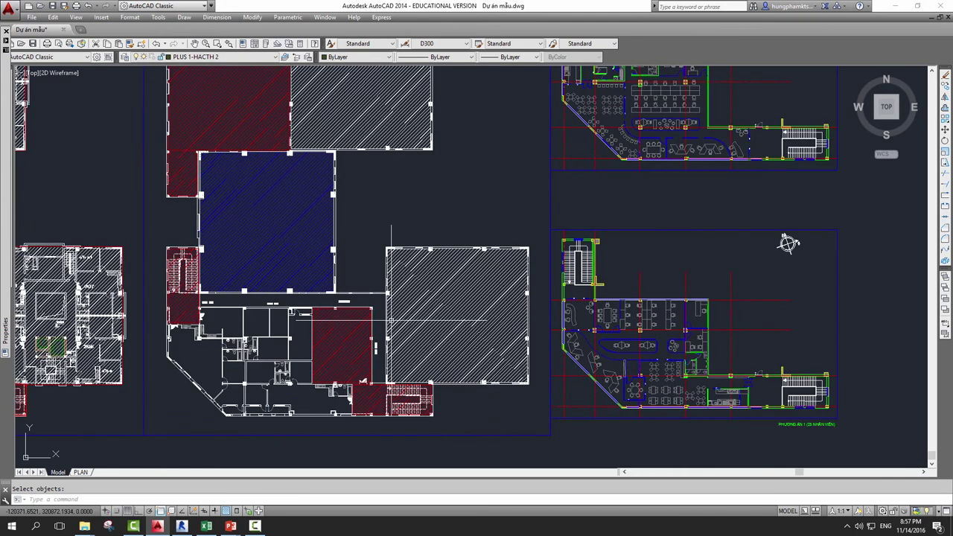
middle_click_drag(356, 319, 391, 324)
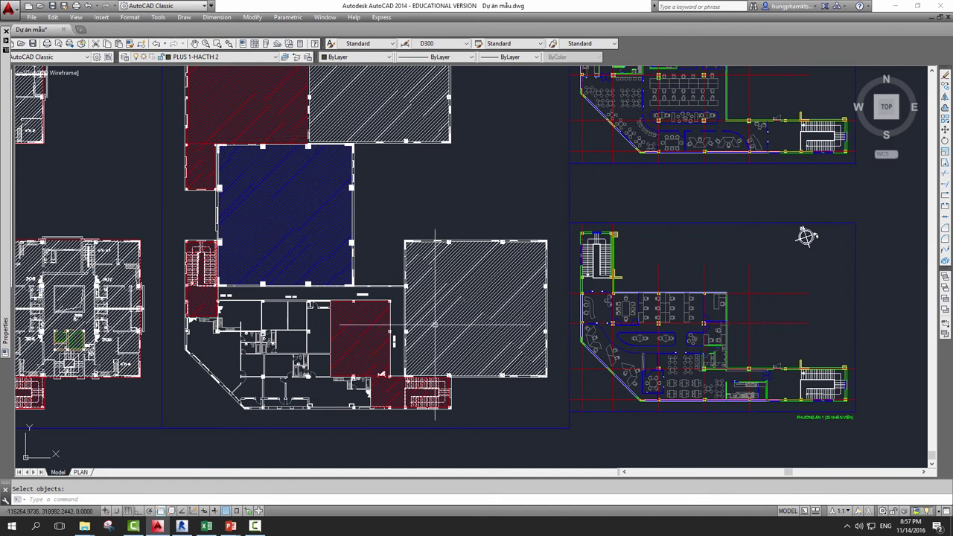
scroll(436, 372, "up", 4)
middle_click_drag(289, 367, 409, 382)
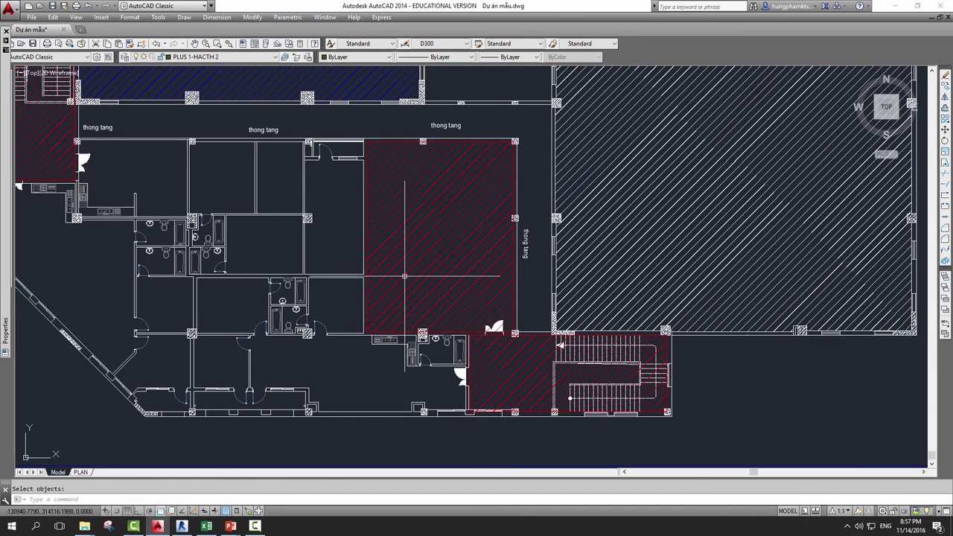
scroll(408, 192, "down", 5)
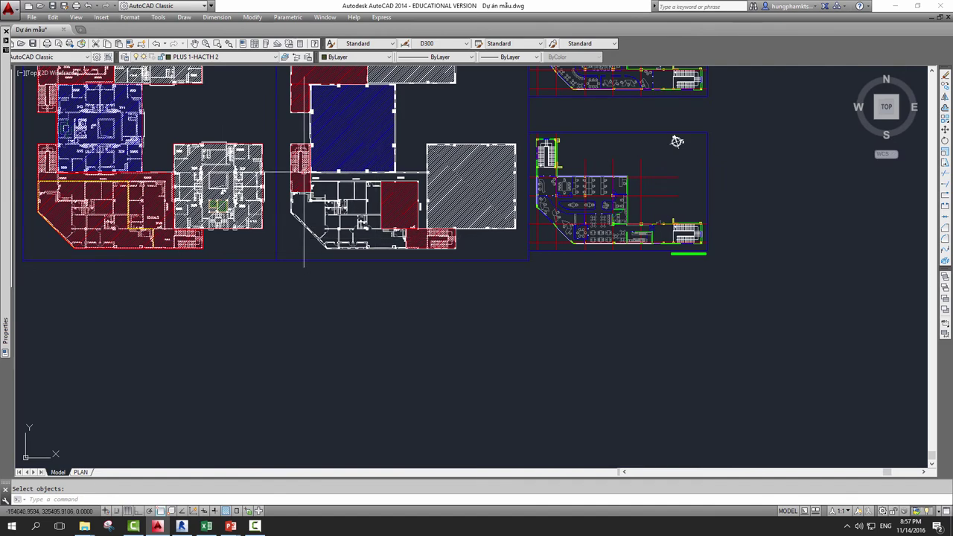
middle_click_drag(720, 195, 739, 218)
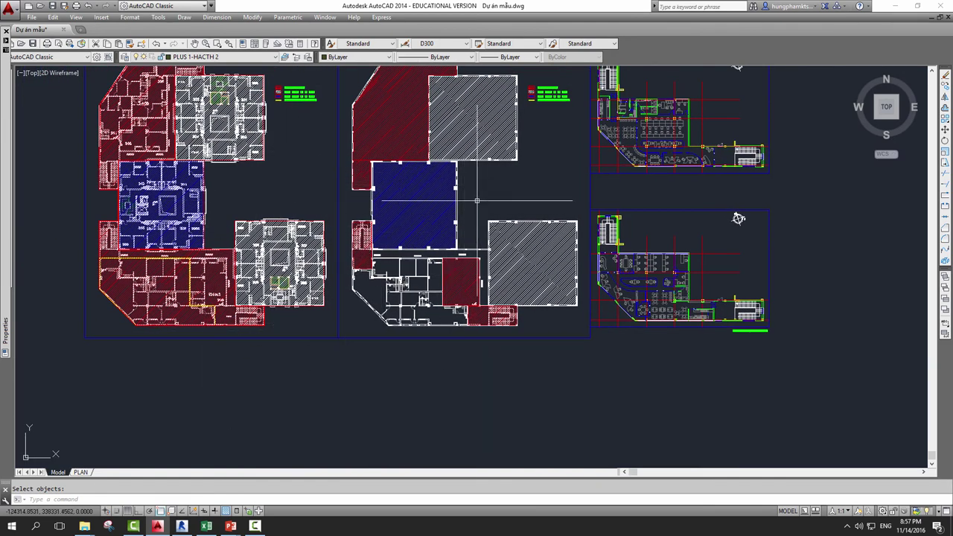
scroll(480, 200, "up", 4)
scroll(368, 282, "down", 2)
scroll(407, 233, "down", 4)
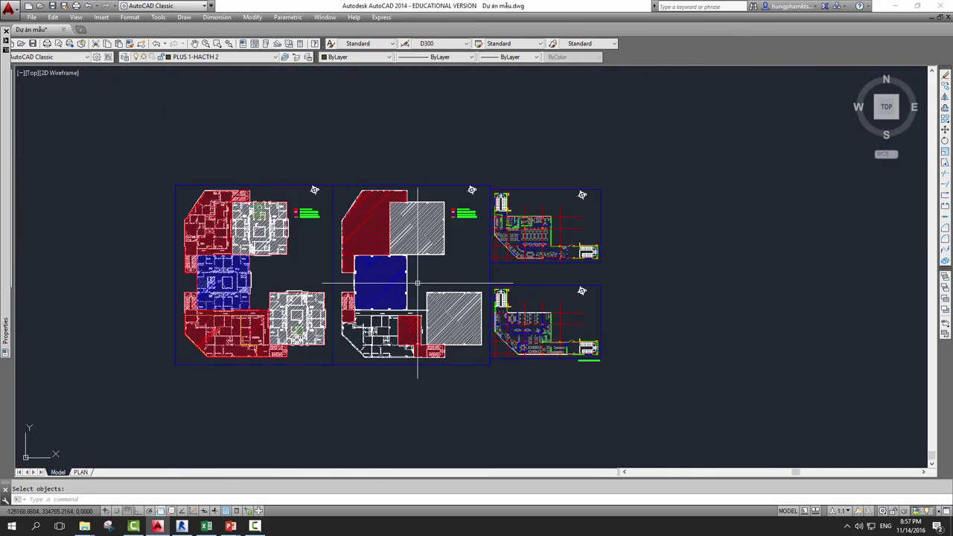
scroll(407, 233, "up", 4)
mouse_move(406, 234)
middle_mouse_down()
mouse_move(383, 183)
mouse_move(375, 124)
middle_mouse_up()
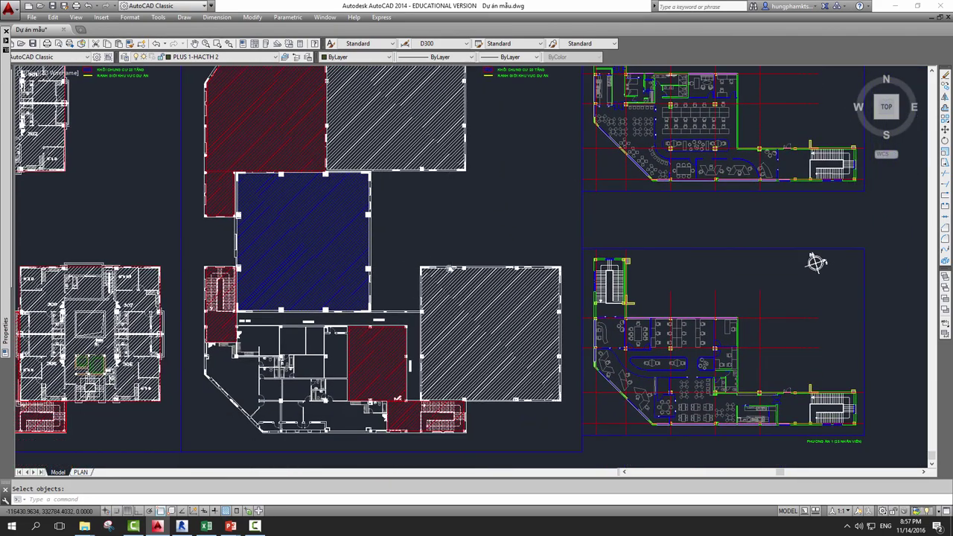
middle_click_drag(464, 262, 455, 282)
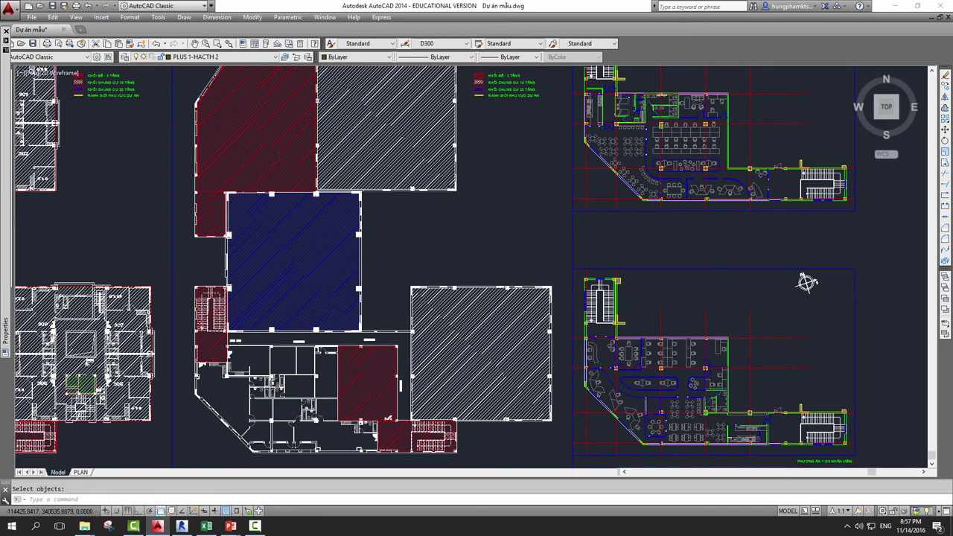
scroll(452, 241, "down", 2)
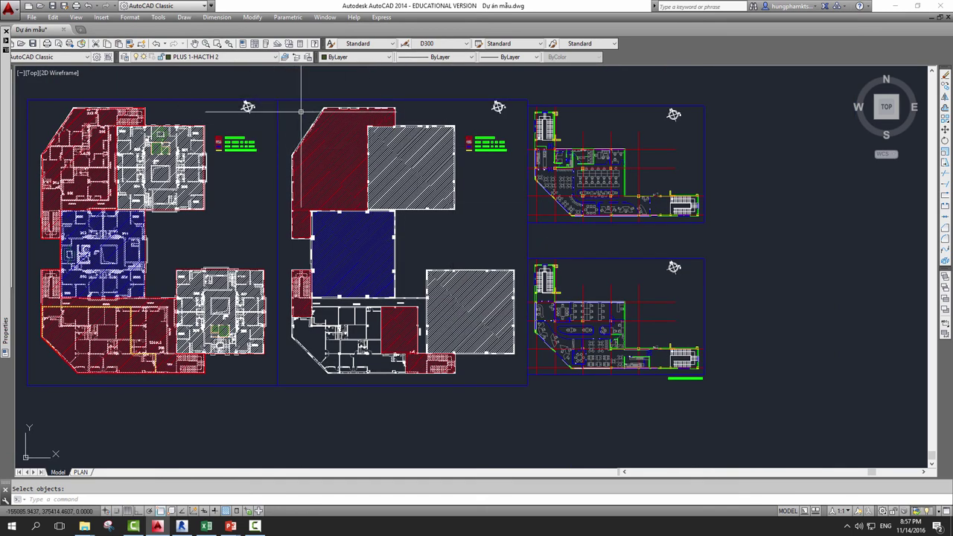
Use LAYOFF on a hatch to hide the colour hatch layer, leaving white linework.
type("h")
key("BackSpace")
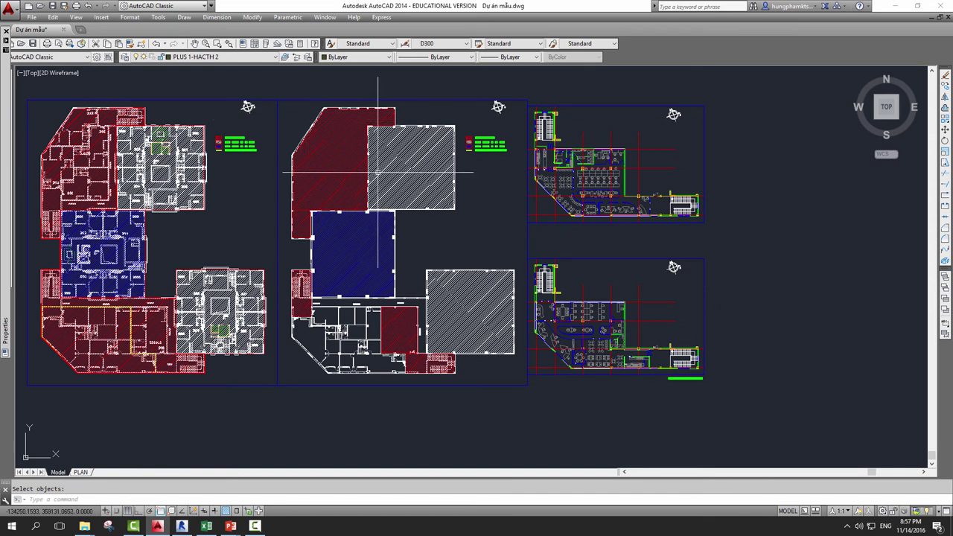
type("LAYO")
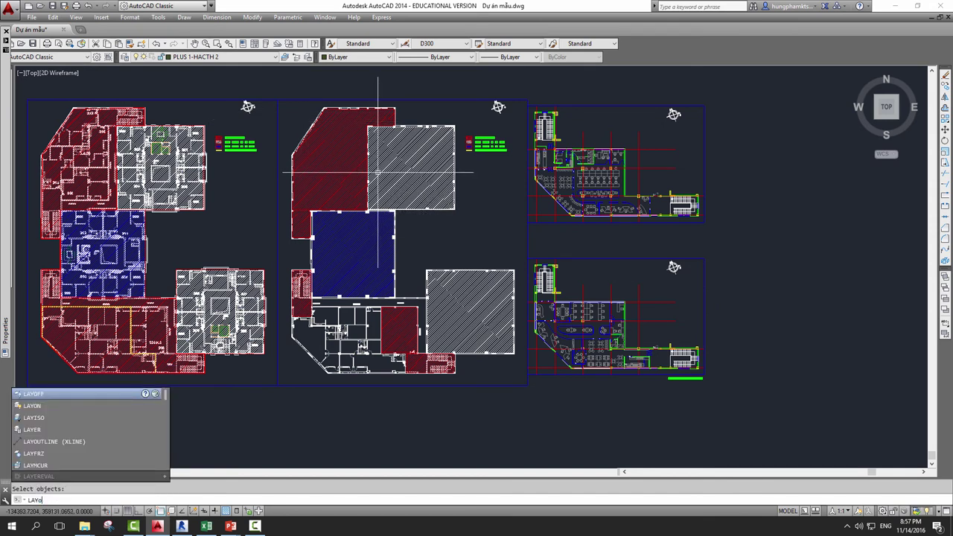
type("FF")
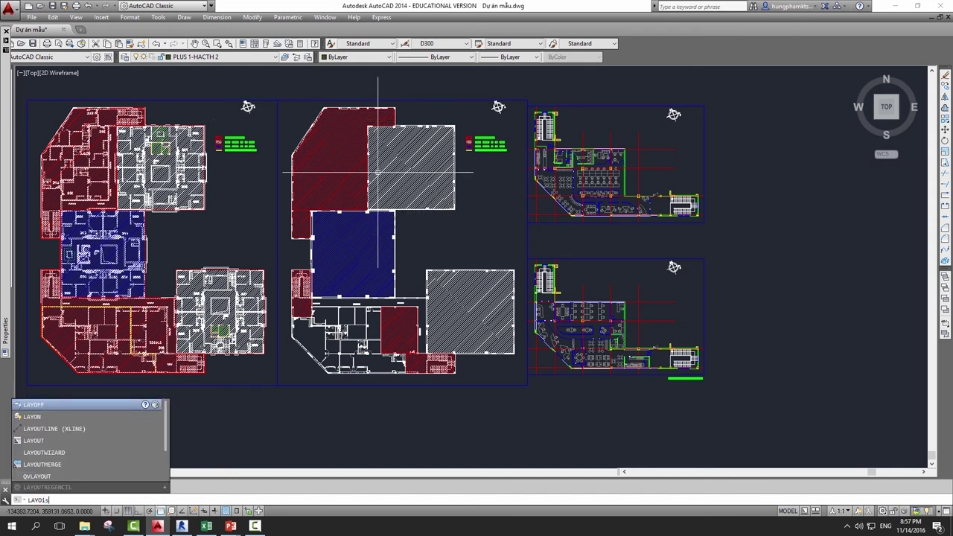
key("Return")
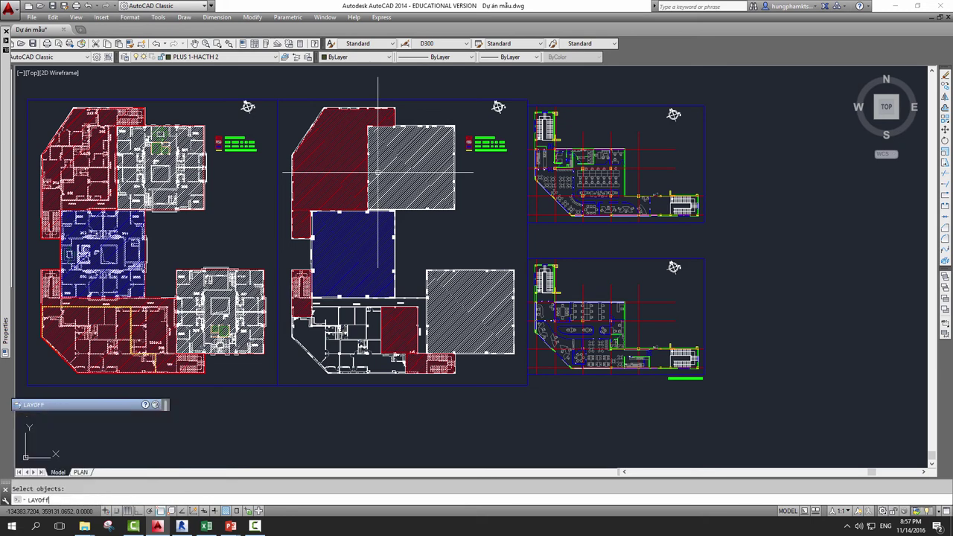
key("Return")
left_click(380, 170)
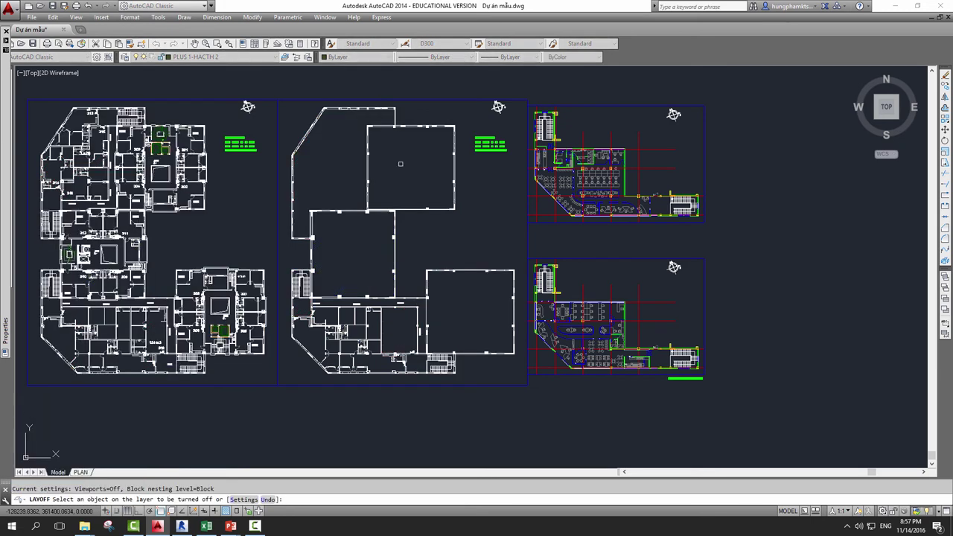
key("Escape")
scroll(496, 155, "up", 2)
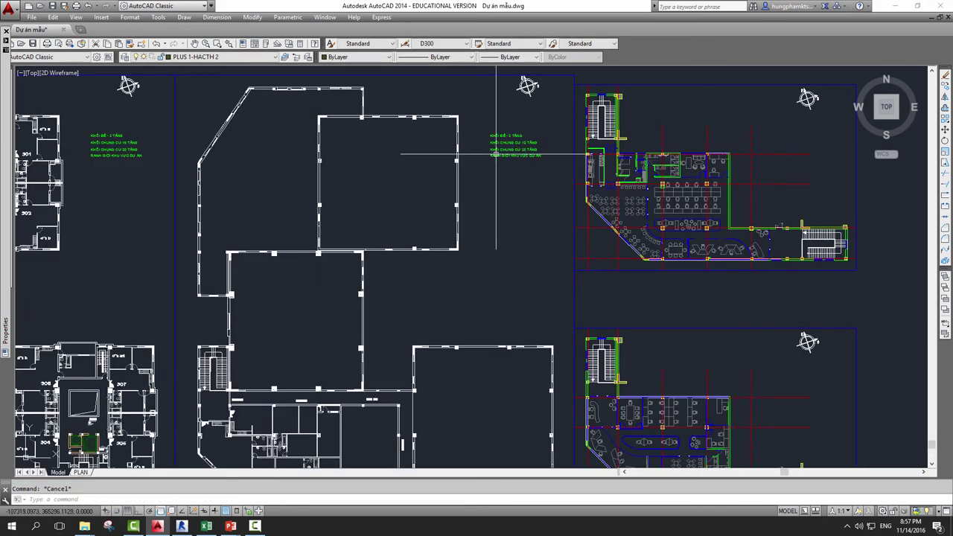
mouse_move(521, 186)
middle_mouse_down()
mouse_move(485, 220)
mouse_move(465, 175)
middle_mouse_up()
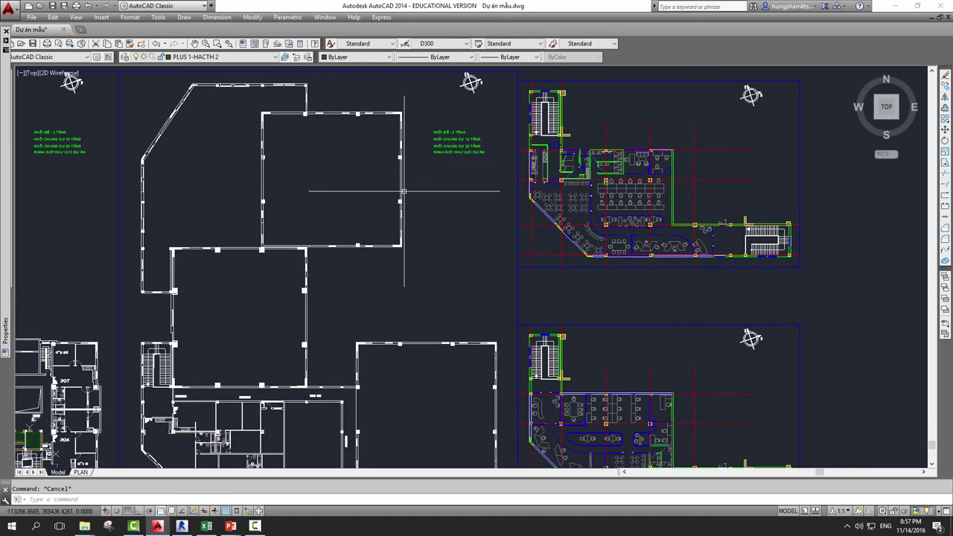
Start WBLOCK with w and window-select the middle plan's 1790 objects.
type("w")
key("Return")
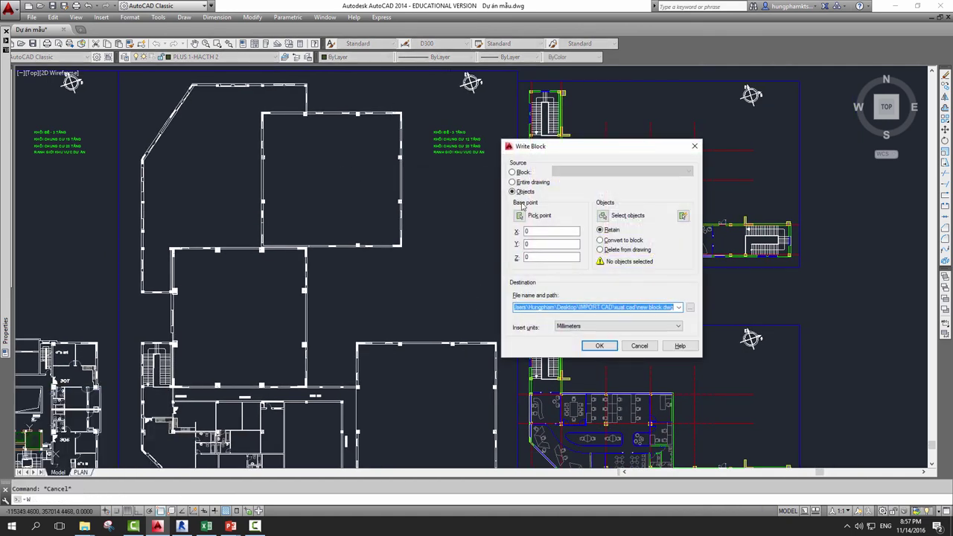
left_click(603, 216)
scroll(596, 216, "down", 2)
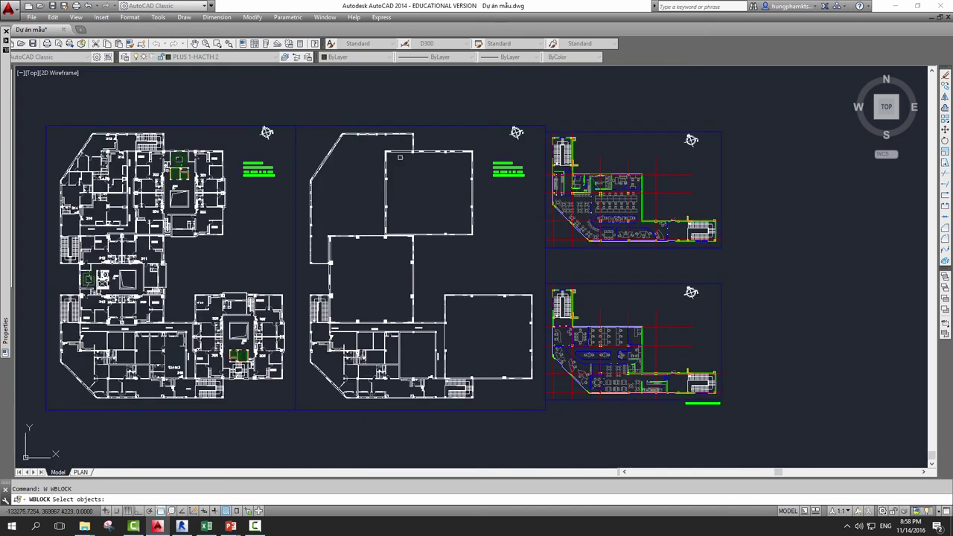
left_click(296, 110)
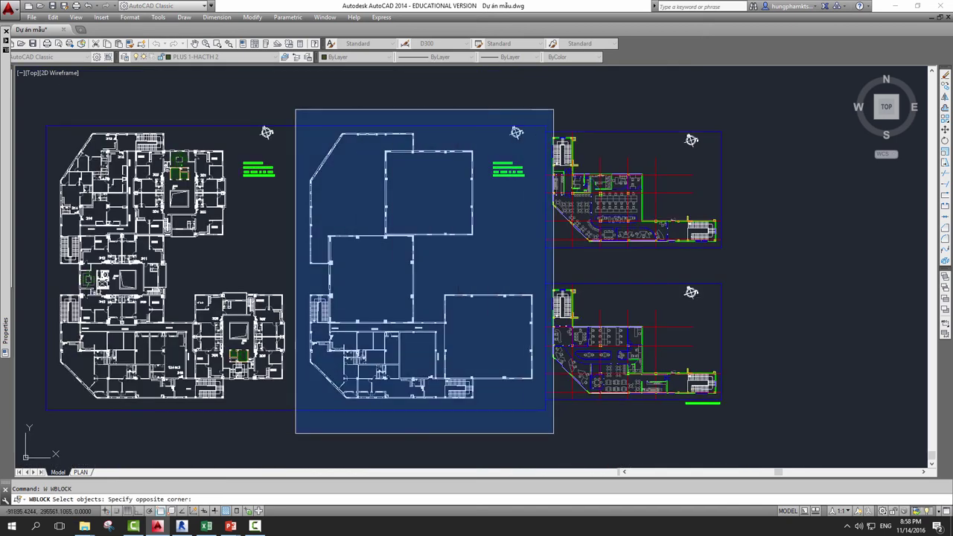
left_click(545, 433)
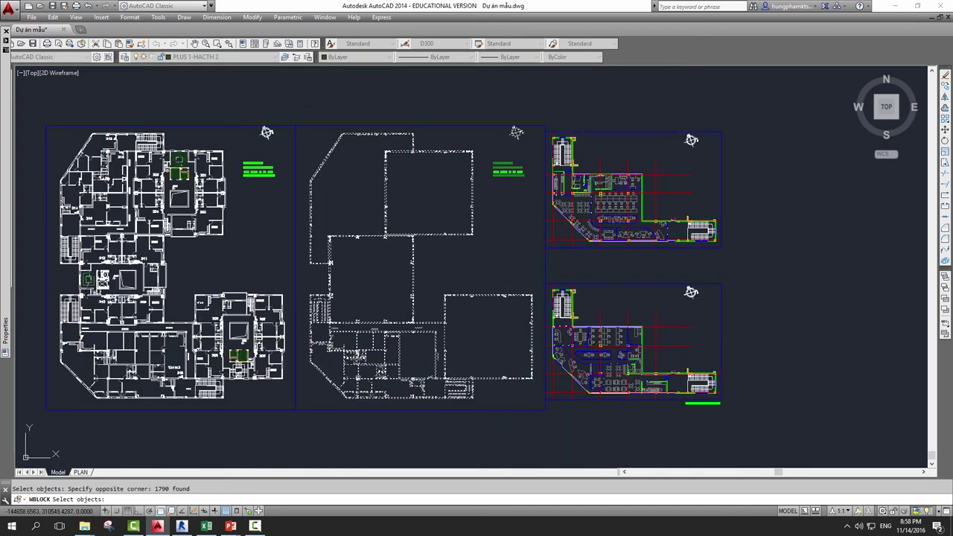
key("Return")
Pick the base point on the middle plan and name the export file MAIN MODEL.
left_click(519, 217)
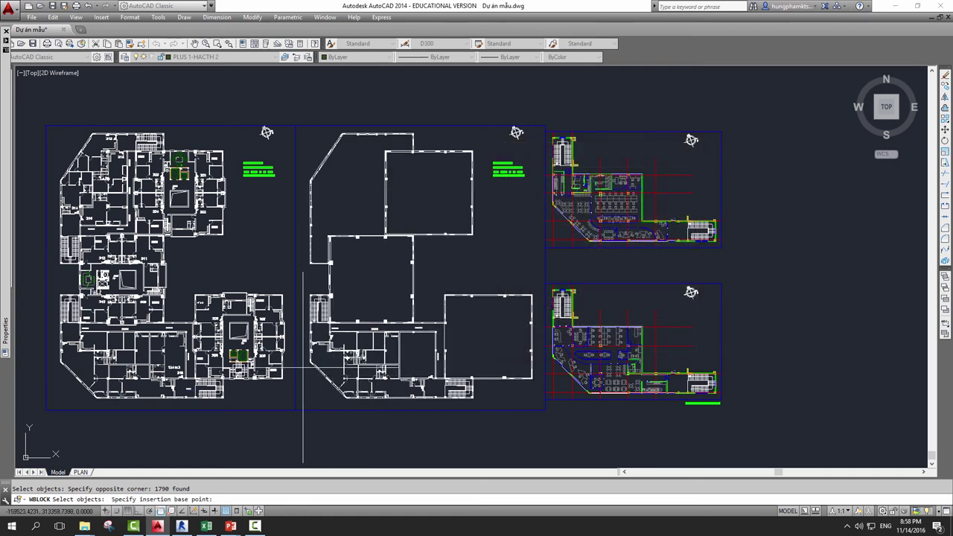
left_click(328, 321)
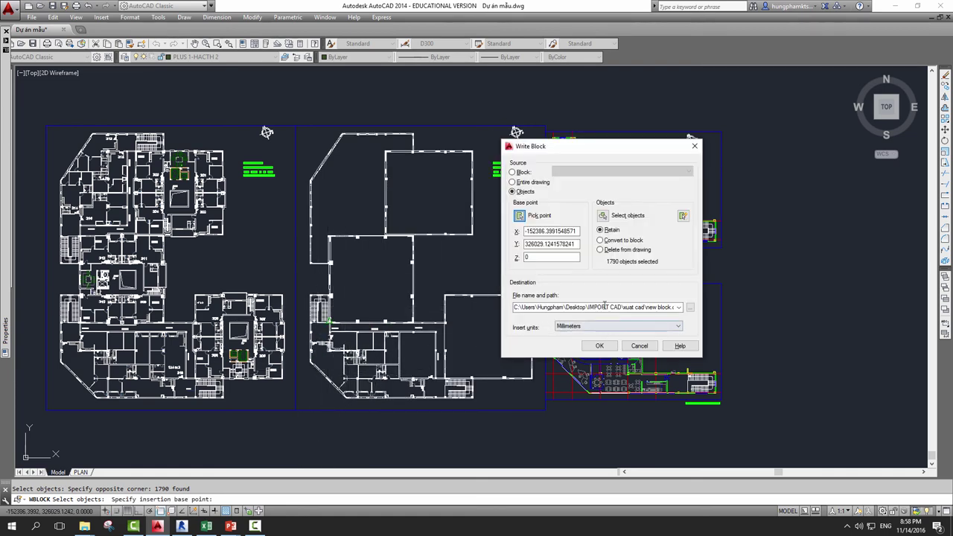
left_click(690, 307)
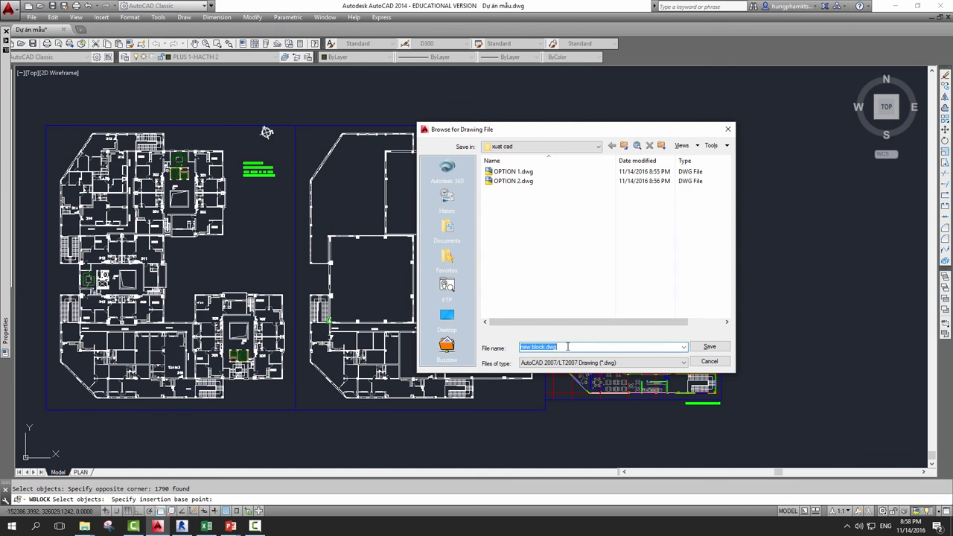
type("m")
type("MAIN MOD")
left_click(710, 347)
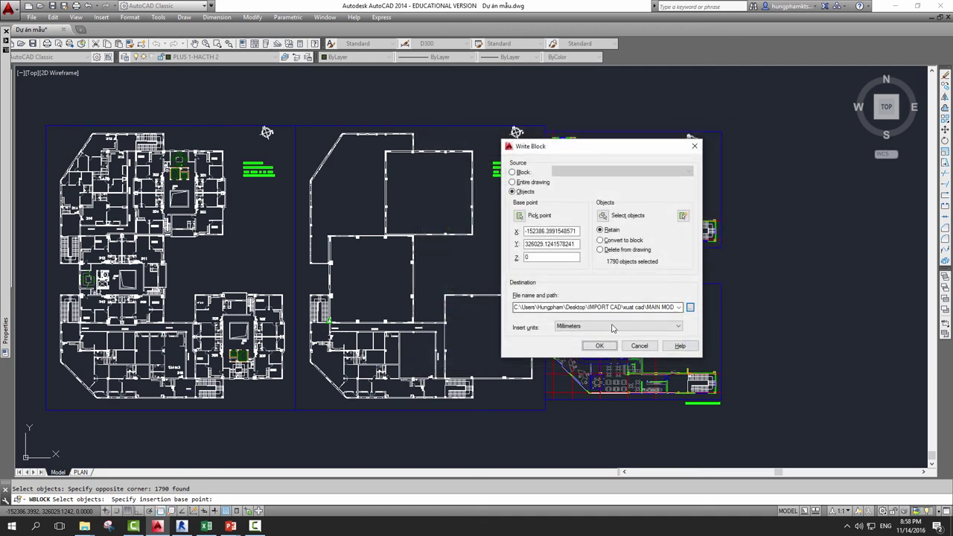
Confirm Write Block to export the 1790 objects as MAIN MODEL into xuat cad.
left_click(599, 346)
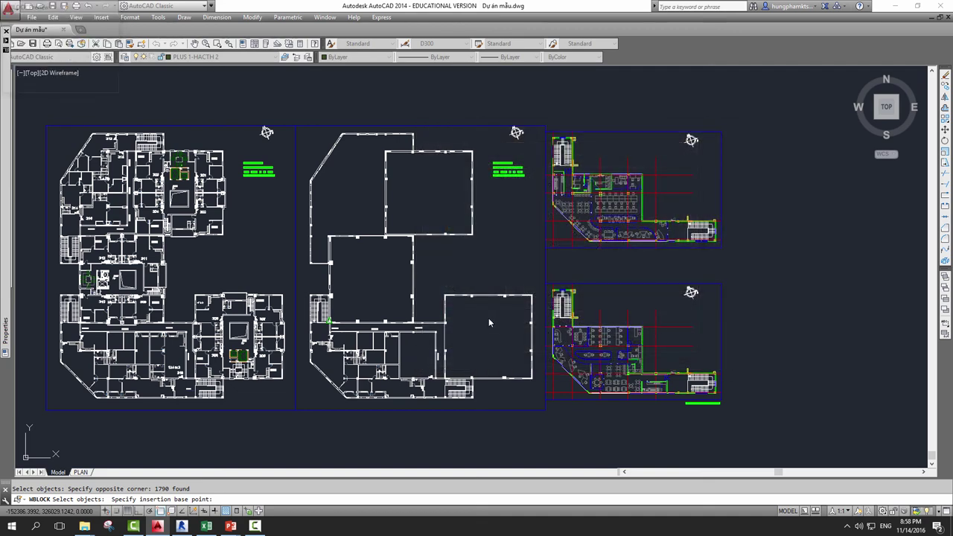